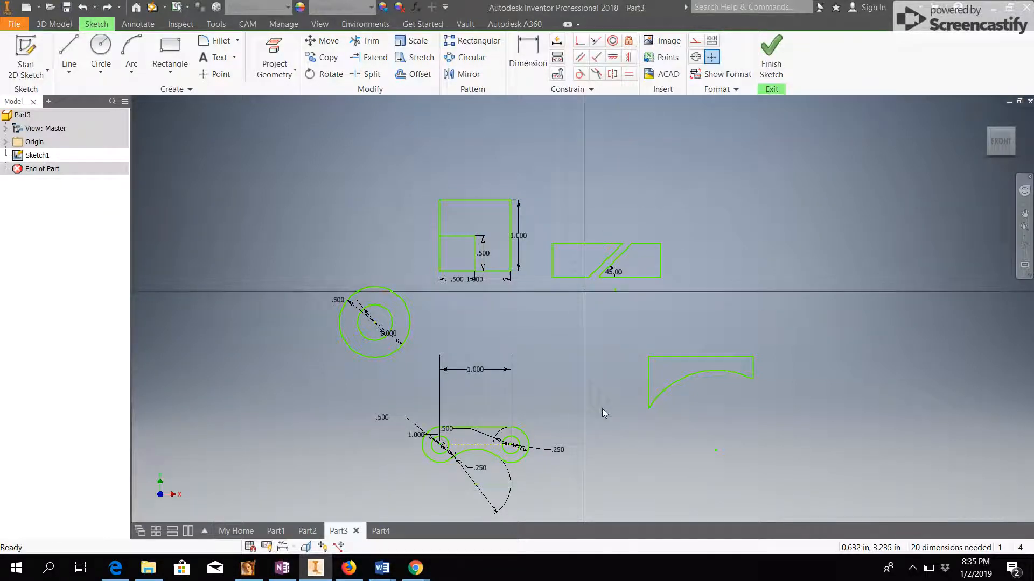
# In Part4, sketch a two-point rectangle above and right of the origin and show all sketch constraints.
pyautogui.click(380, 531)
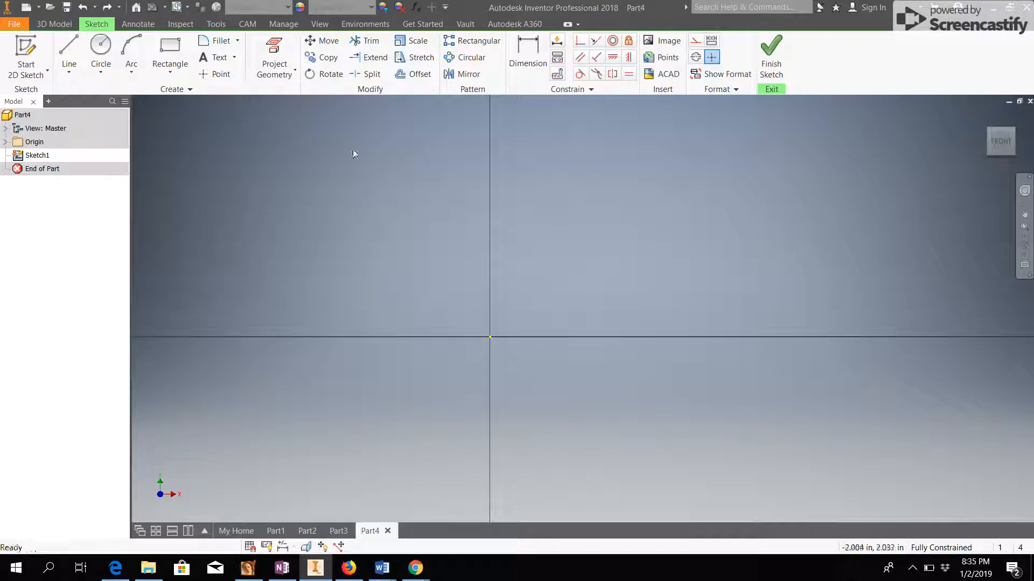
pyautogui.click(171, 53)
pyautogui.click(551, 165)
pyautogui.click(764, 278)
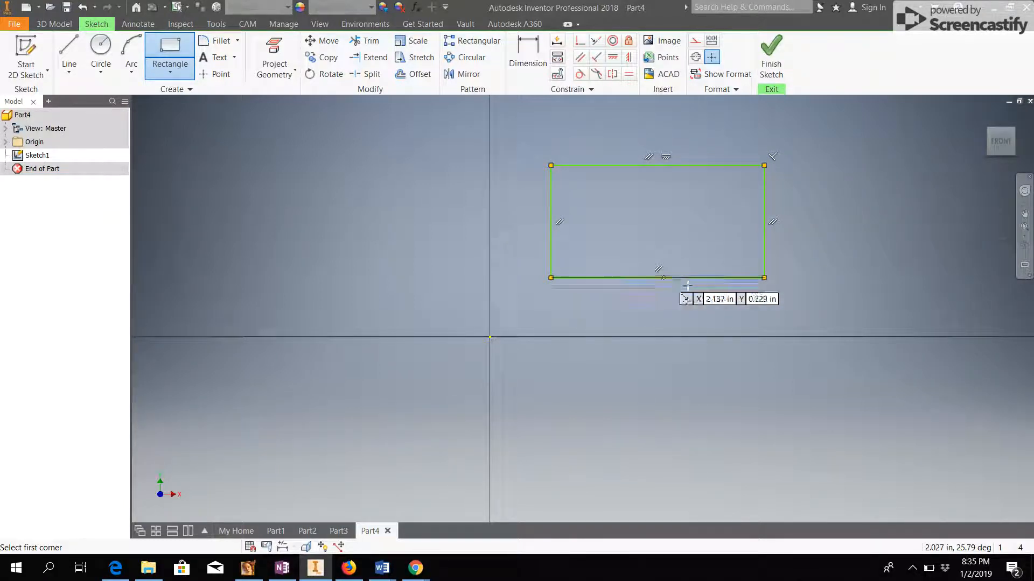
pyautogui.press('Escape')
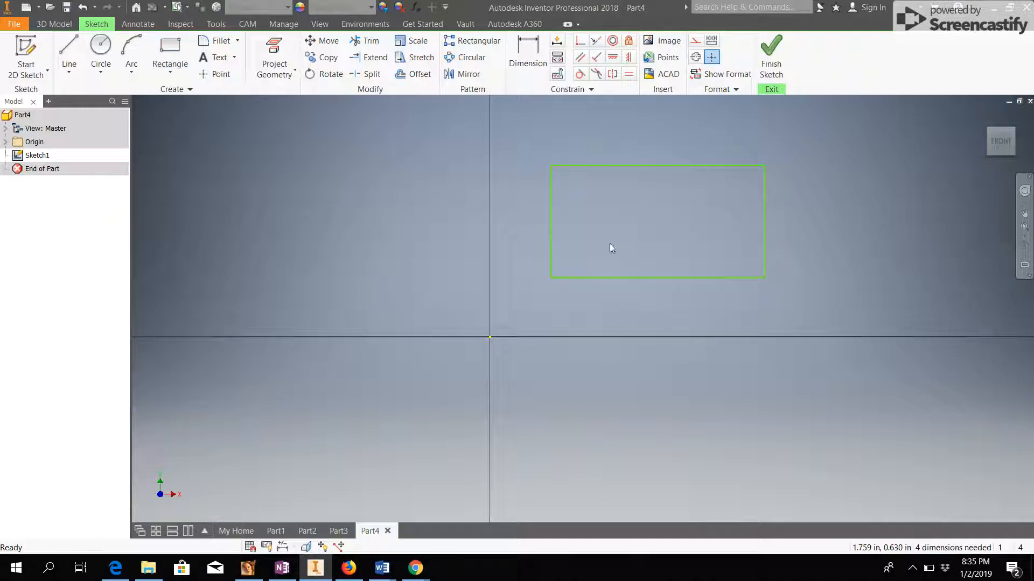
pyautogui.rightClick(763, 259)
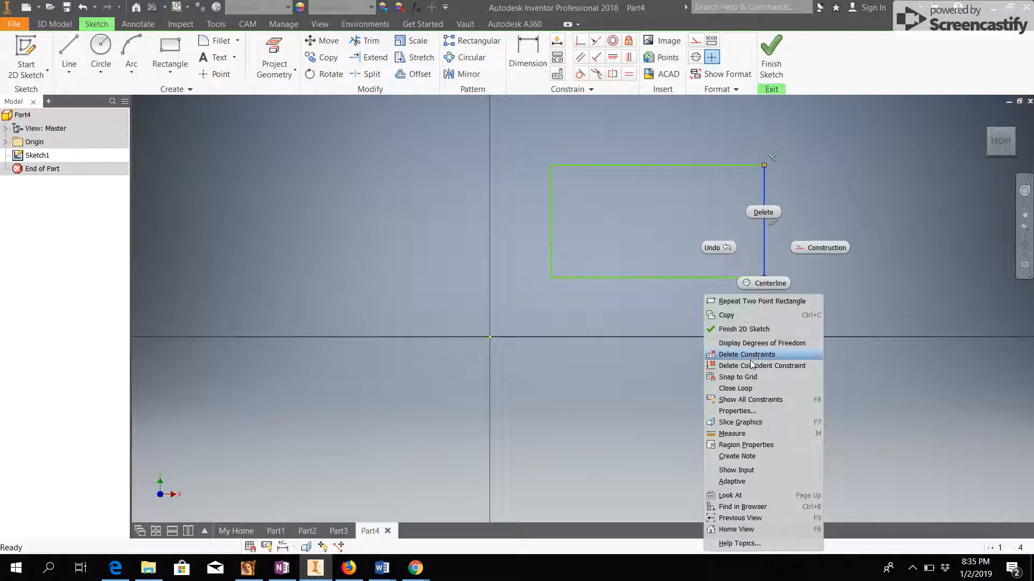
pyautogui.click(746, 399)
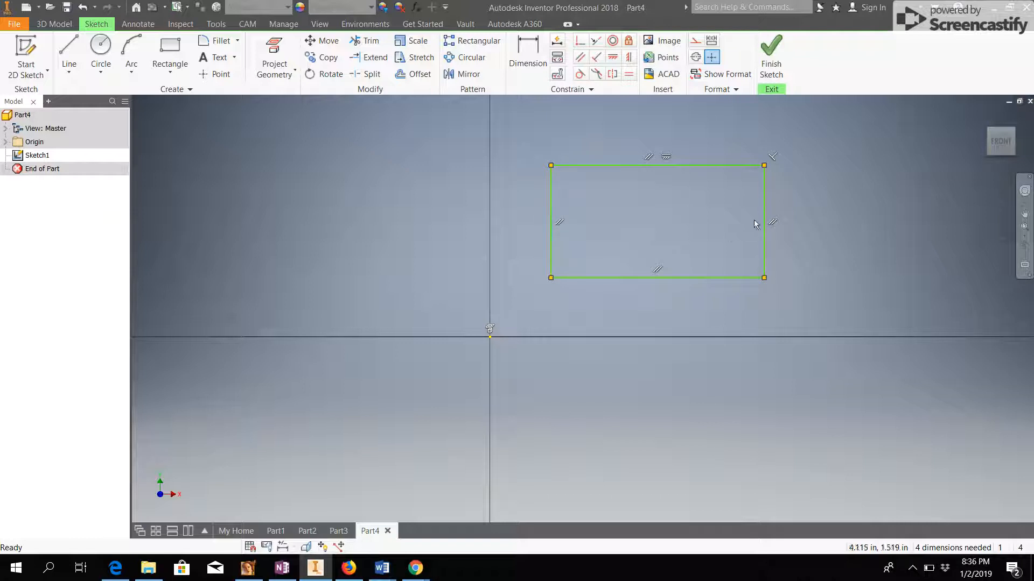
# Delete the parallel constraint between the rectangle's vertical sides and pull its lower-left corner outward to slant the left side.
pyautogui.click(560, 221)
pyautogui.rightClick(560, 221)
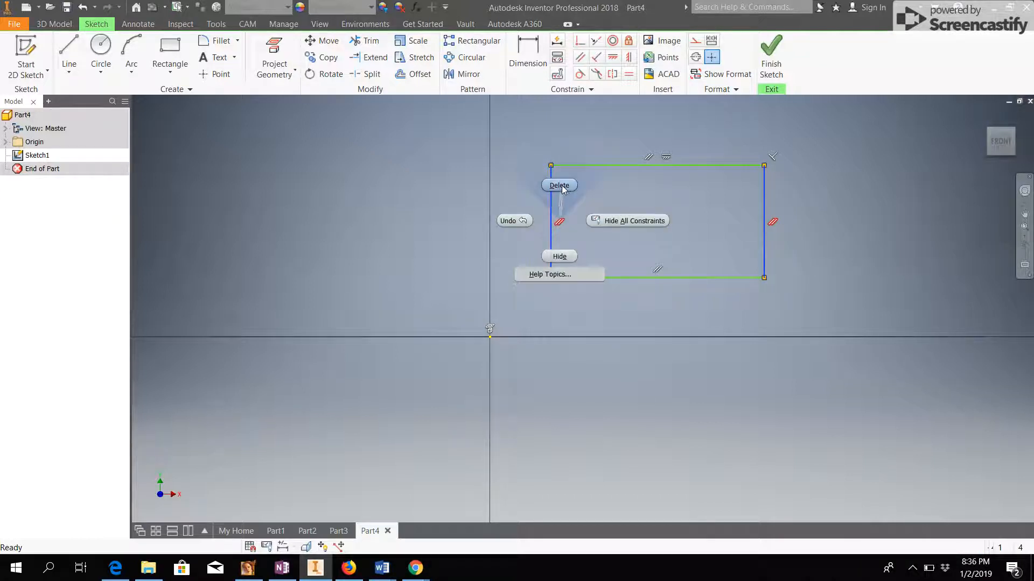
pyautogui.click(561, 186)
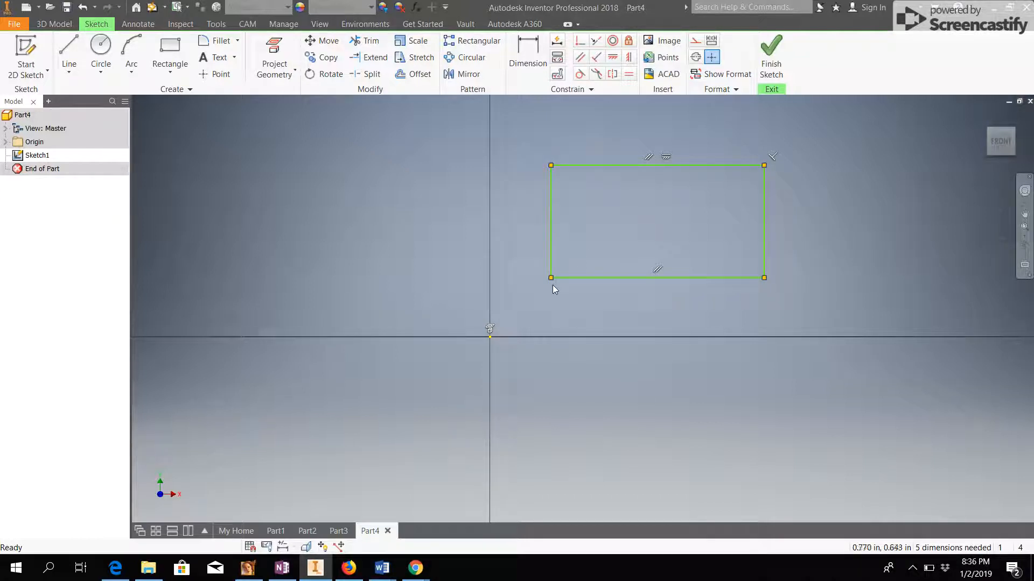
pyautogui.moveTo(551, 280)
pyautogui.moveTo(550, 278); pyautogui.dragTo(502, 278)
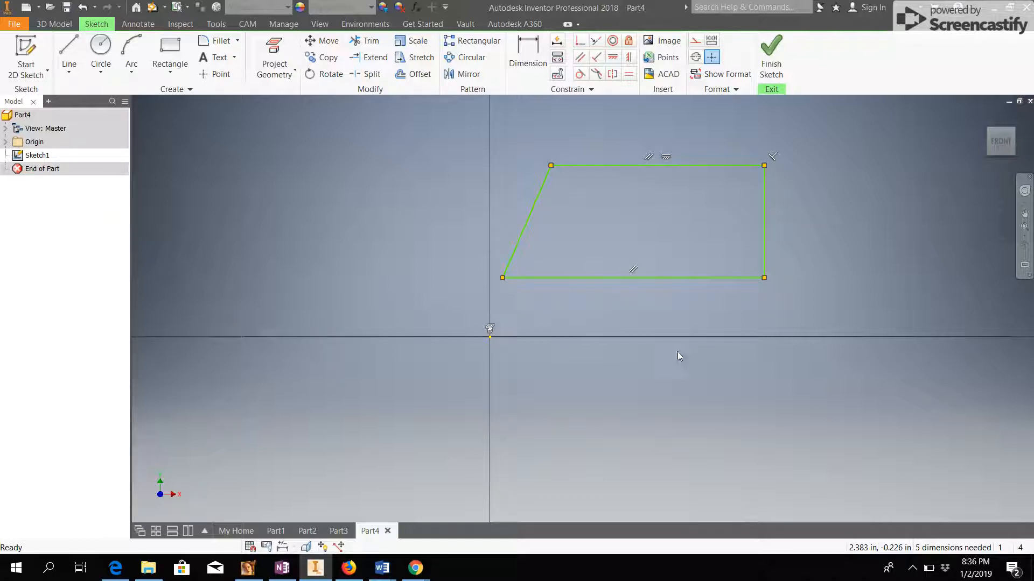
# Sketch a second two-point rectangle to the left of the slanted shape, on the other side of the vertical axis.
pyautogui.scroll(-3, 676, 344)
pyautogui.moveTo(611, 313)
pyautogui.mouseDown(button='middle')
pyautogui.moveTo(669, 346)
pyautogui.moveTo(569, 317)
pyautogui.moveTo(554, 344)
pyautogui.mouseUp(button='middle')
pyautogui.scroll(3, 573, 311)
pyautogui.scroll(-3, 553, 343)
pyautogui.click(170, 54)
pyautogui.click(303, 238)
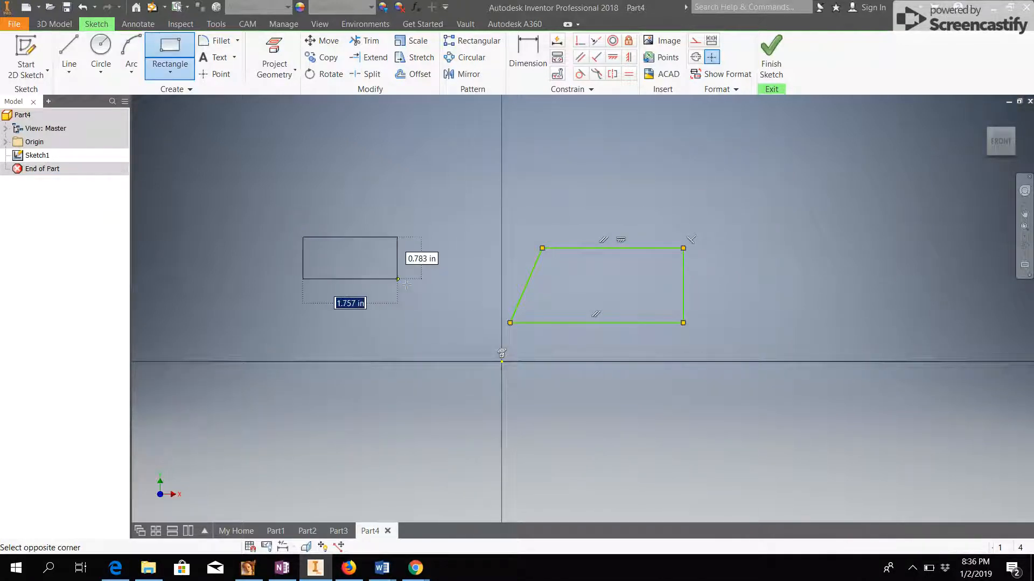
pyautogui.click(454, 312)
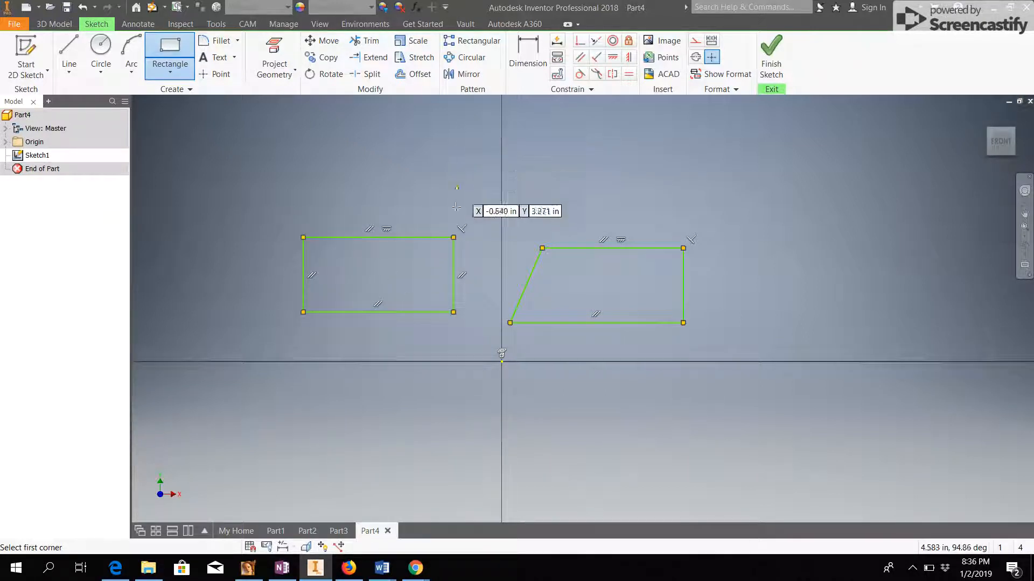
pyautogui.press('Escape')
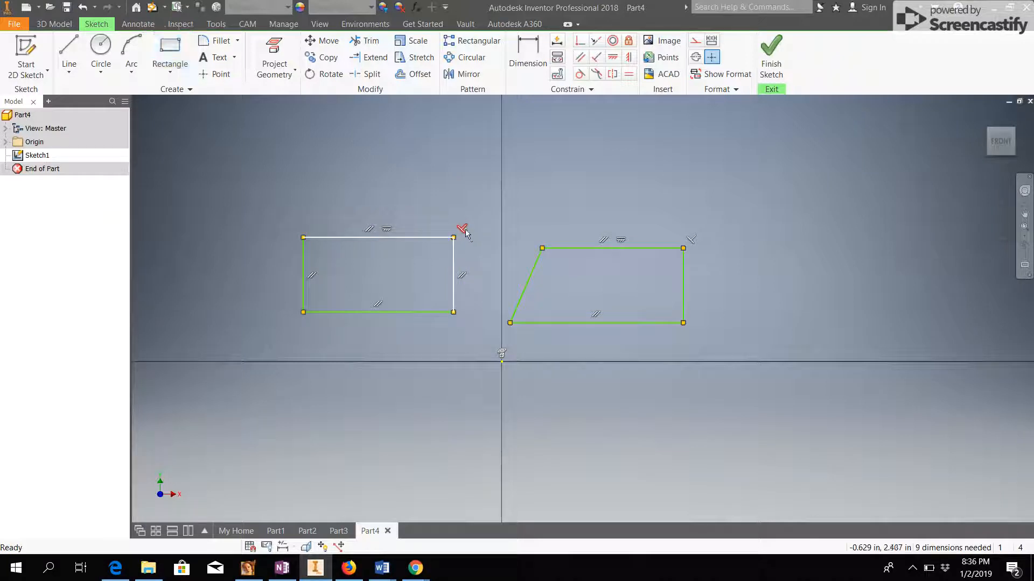
# Delete the second rectangle's perpendicular and vertical-side parallel constraints, and pull its lower-right corner inward to slant the right side.
pyautogui.rightClick(463, 232)
pyautogui.click(466, 196)
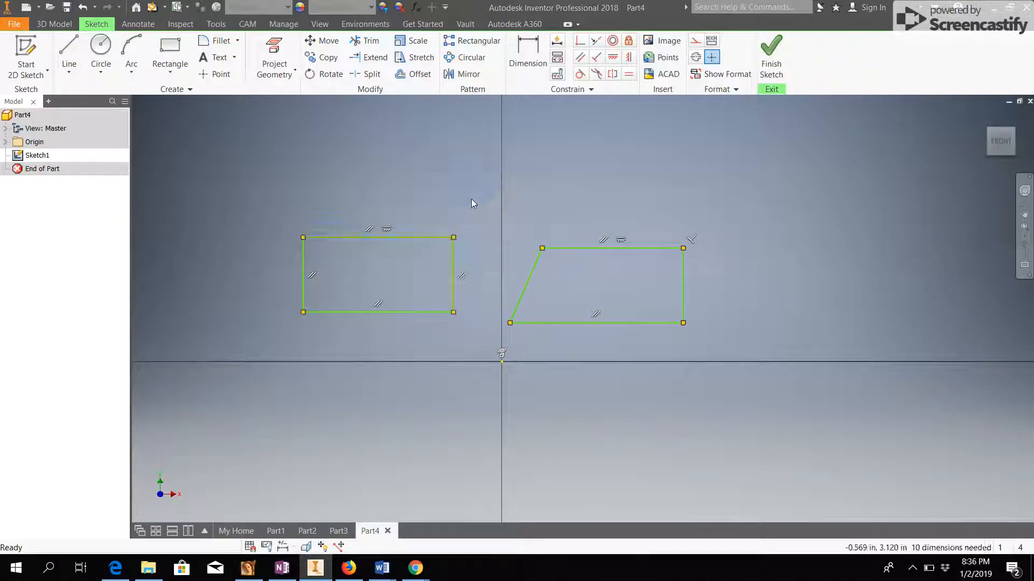
pyautogui.rightClick(463, 277)
pyautogui.click(466, 240)
pyautogui.scroll(-3, 455, 314)
pyautogui.moveTo(454, 315); pyautogui.dragTo(396, 314)
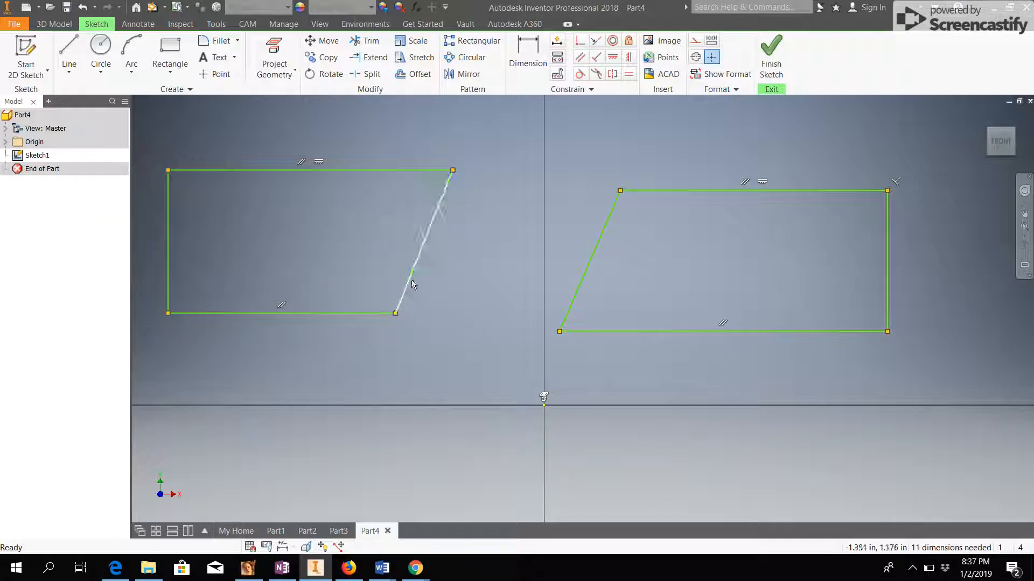
# Dimension the angle between the first shape's slanted side and its bottom edge as 50 degrees.
pyautogui.click(529, 50)
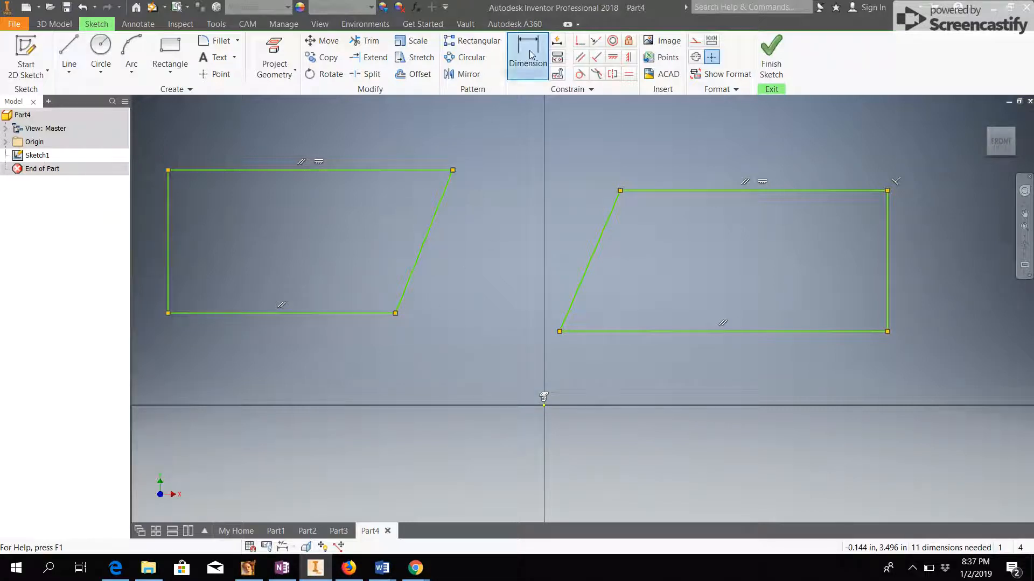
pyautogui.click(588, 282)
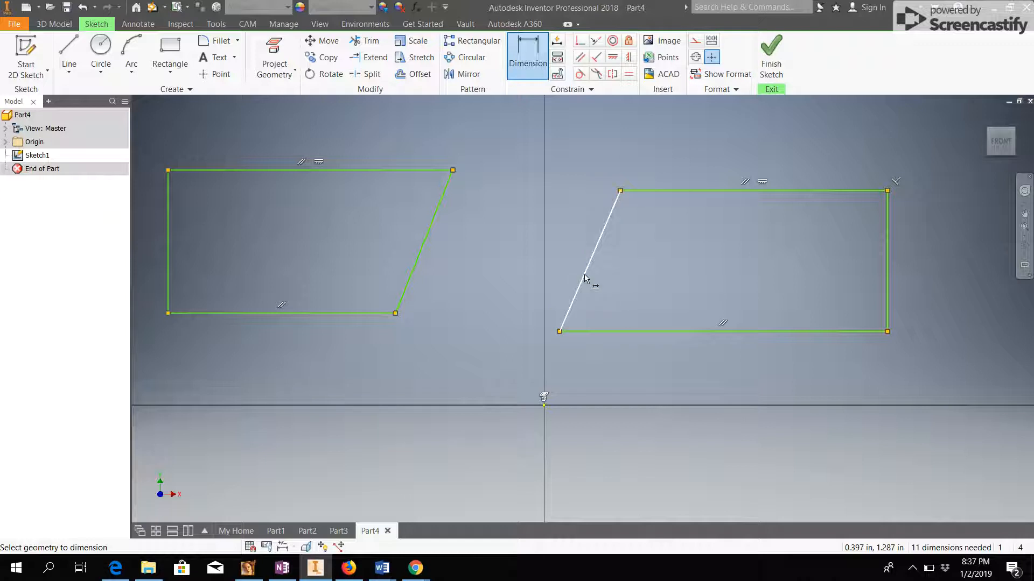
pyautogui.click(599, 332)
pyautogui.click(616, 308)
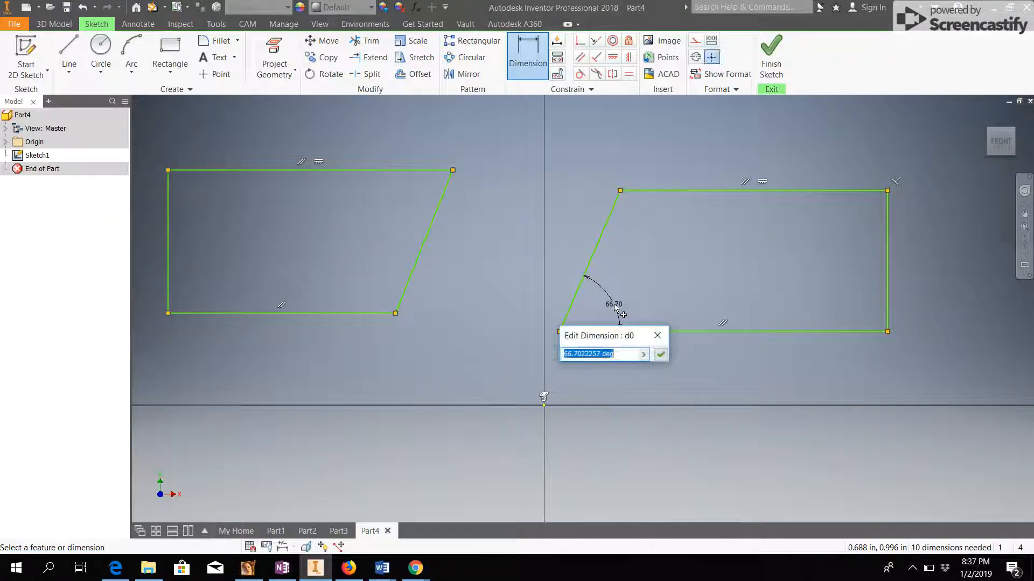
pyautogui.write('50')
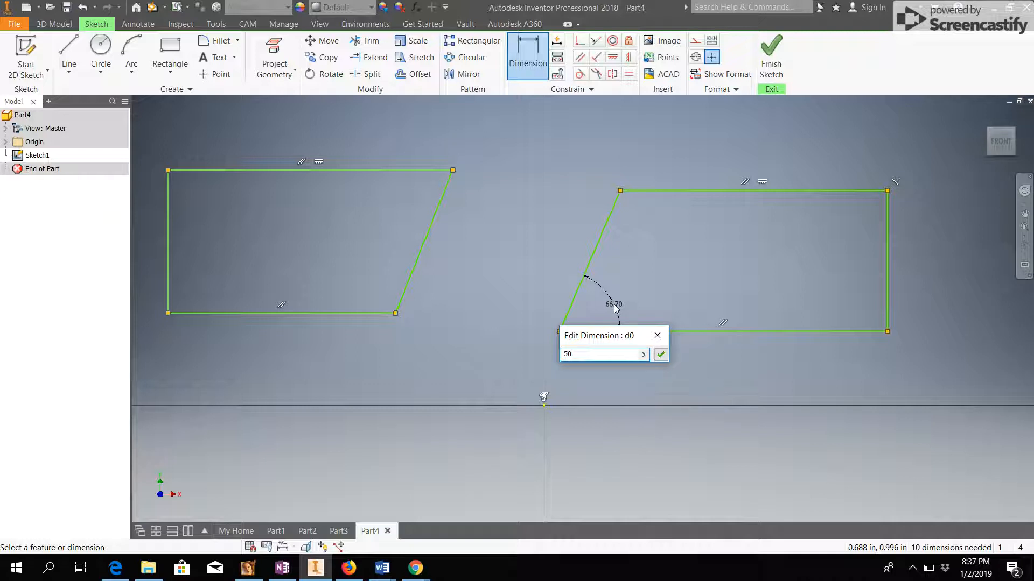
pyautogui.press('Return')
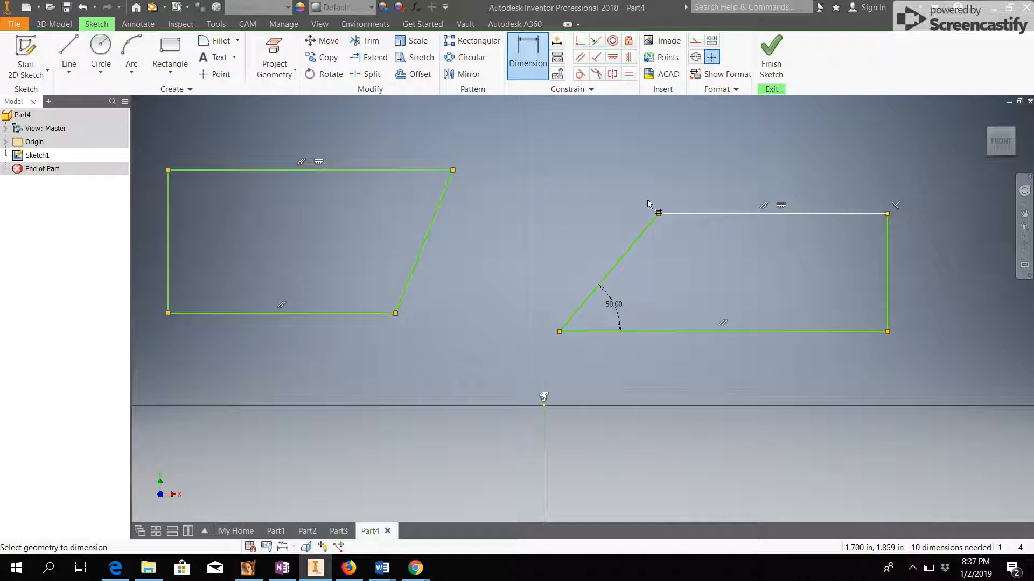
# Apply collinear constraints between the two shapes' top edges and between their bottom edges.
pyautogui.click(597, 42)
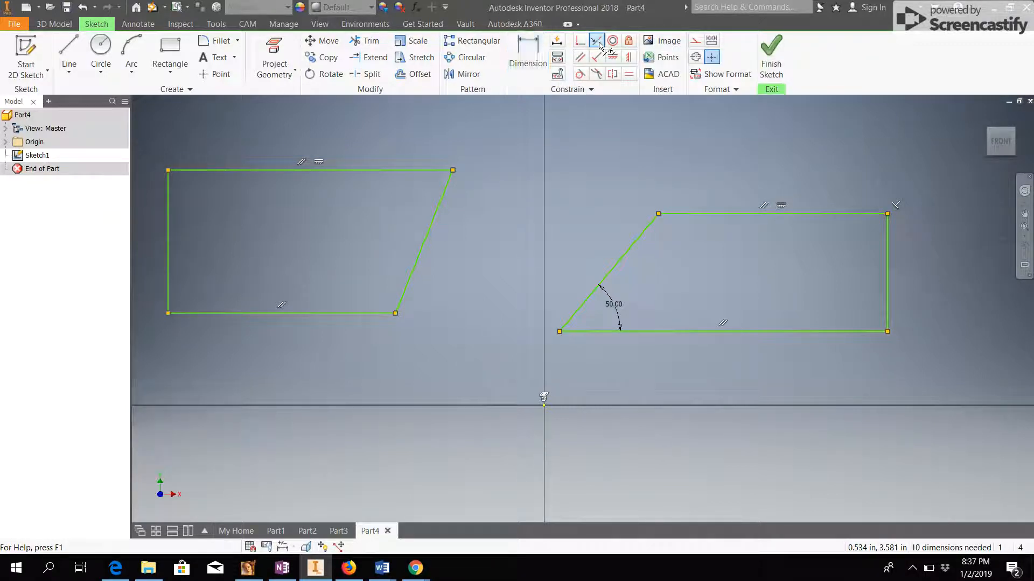
pyautogui.click(388, 171)
pyautogui.click(693, 215)
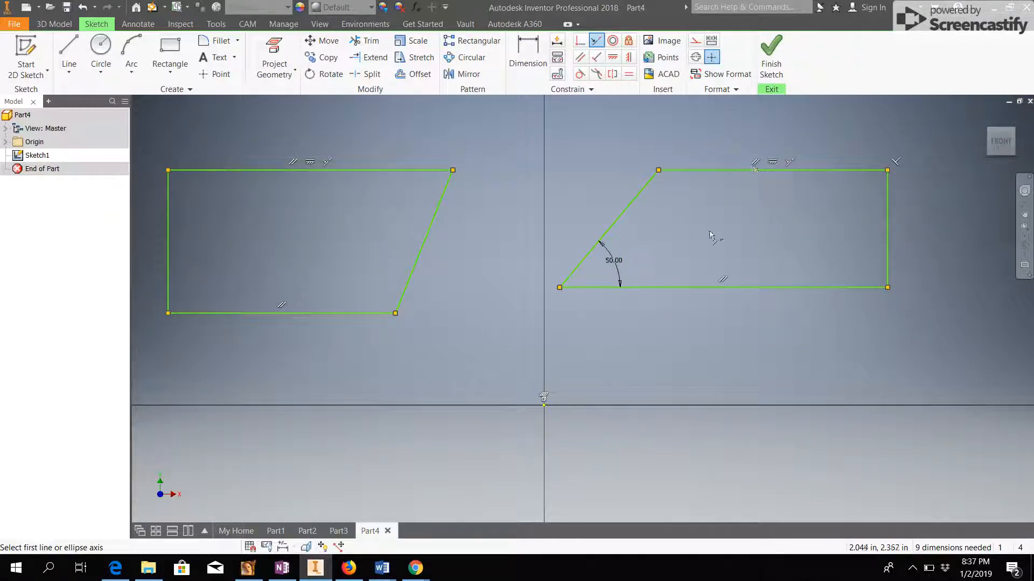
pyautogui.click(699, 287)
pyautogui.click(345, 313)
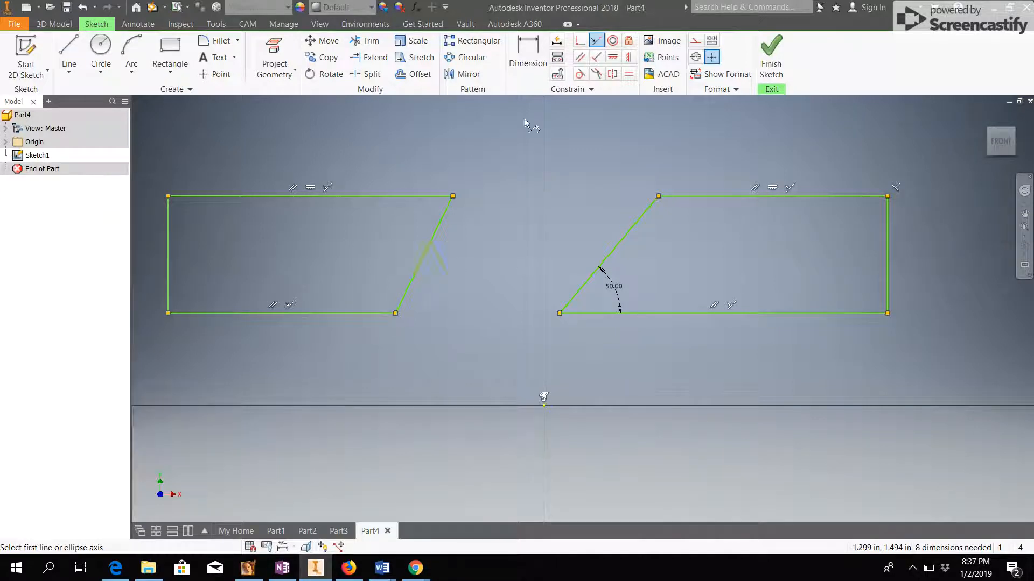
# Apply a parallel constraint between the slanted sides of the two shapes.
pyautogui.click(580, 57)
pyautogui.click(434, 240)
pyautogui.click(614, 251)
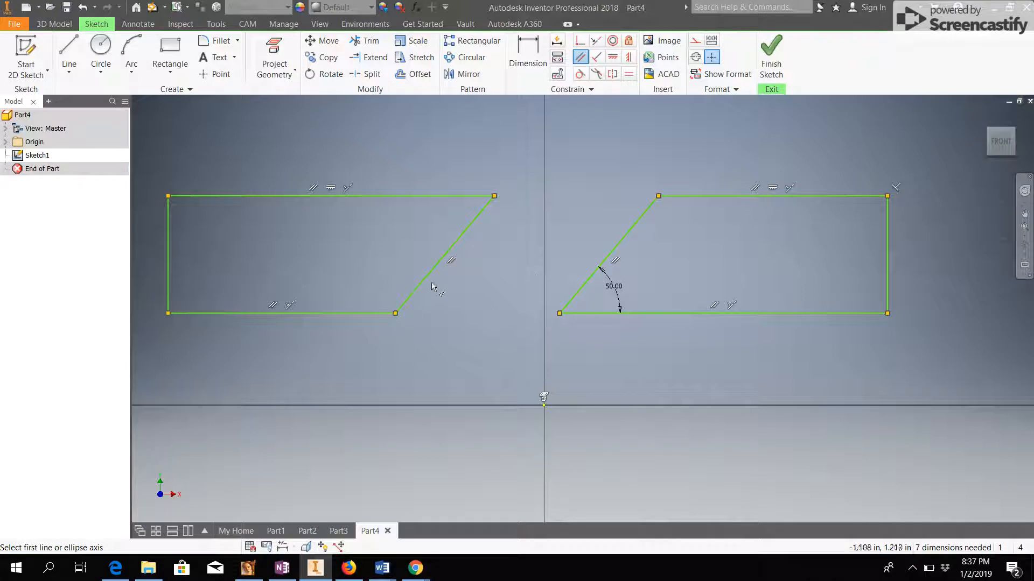
# Sketch a rectangle about 3.89 by 2.68 in in the empty area to the left of the two slanted shapes.
pyautogui.scroll(-5, 544, 291)
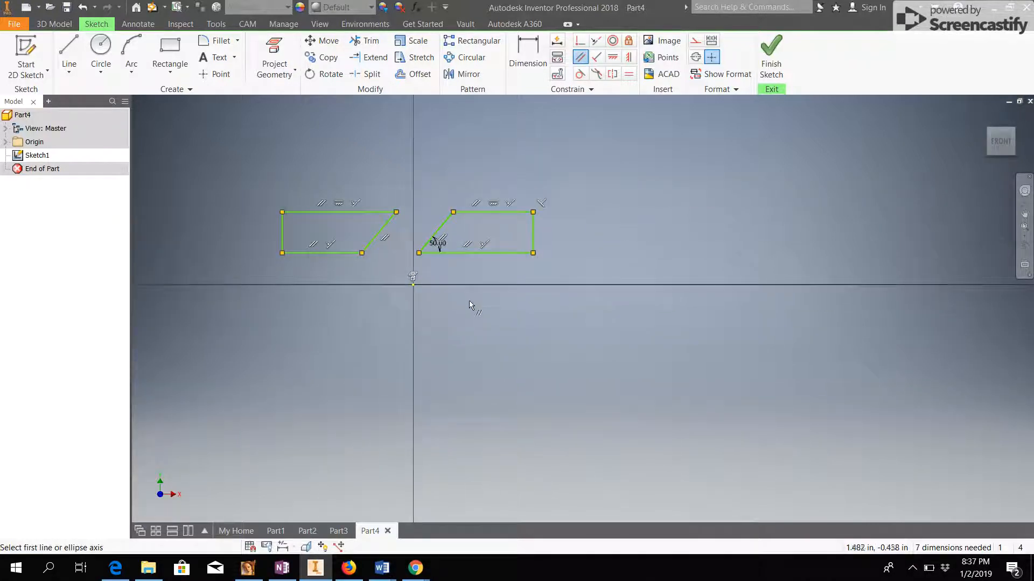
pyautogui.scroll(3, 469, 300)
pyautogui.moveTo(469, 299); pyautogui.dragTo(746, 319, button='middle')
pyautogui.moveTo(343, 248); pyautogui.dragTo(356, 303, button='middle')
pyautogui.scroll(-3, 386, 269)
pyautogui.scroll(4, 385, 270)
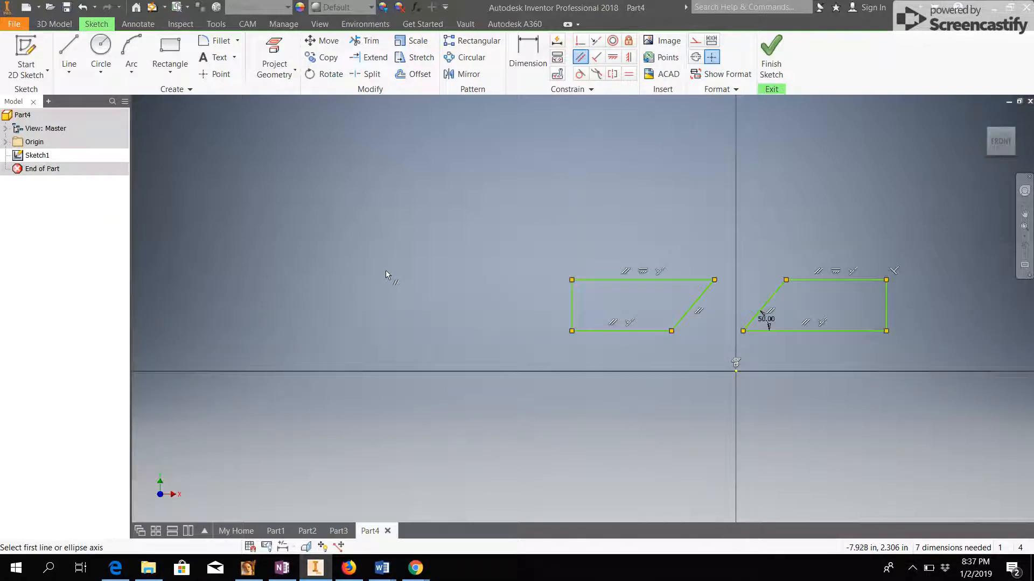
pyautogui.moveTo(657, 343); pyautogui.dragTo(511, 320, button='middle')
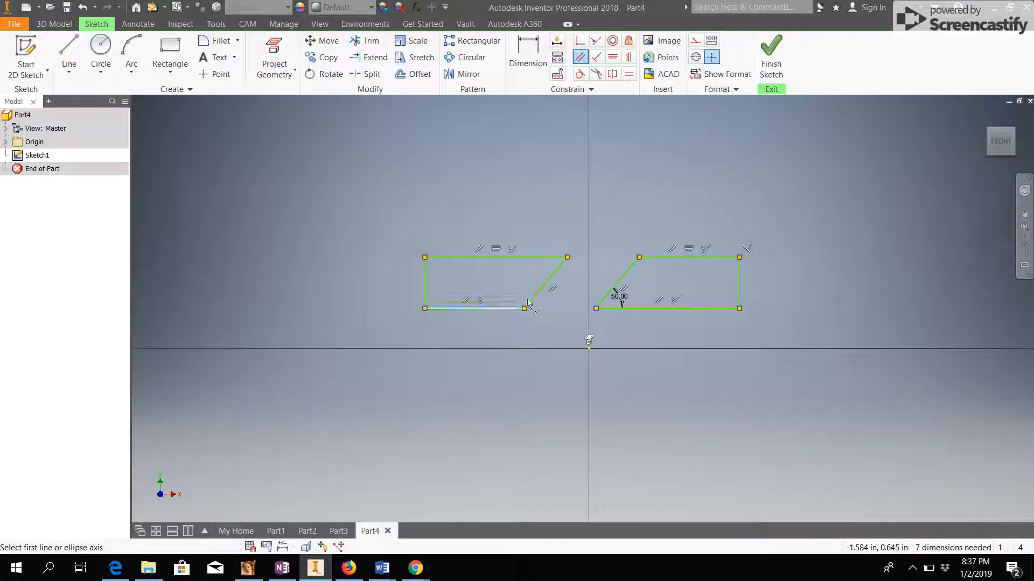
pyautogui.moveTo(404, 295); pyautogui.dragTo(607, 326, button='middle')
pyautogui.click(170, 51)
pyautogui.click(273, 201)
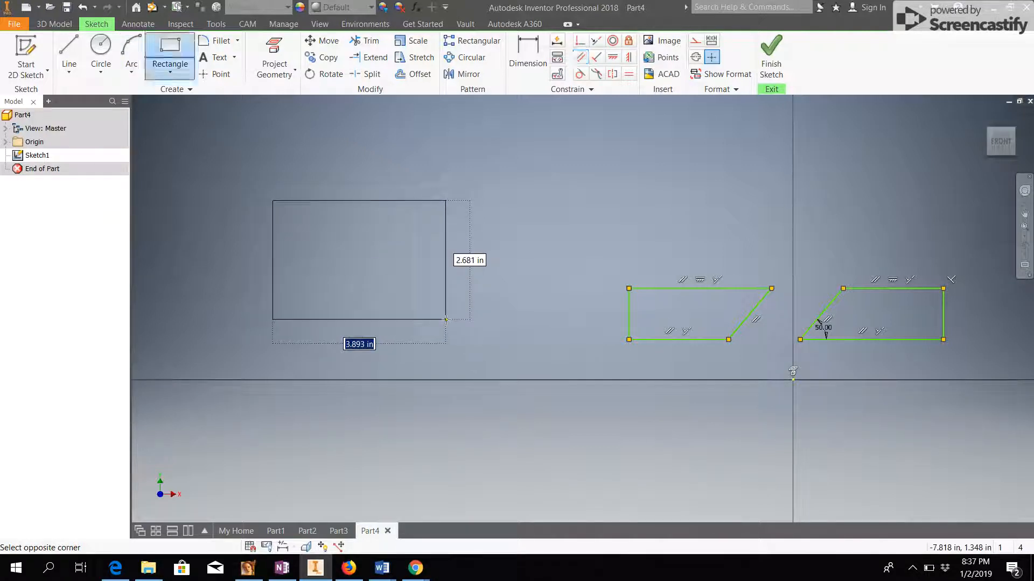
pyautogui.click(446, 320)
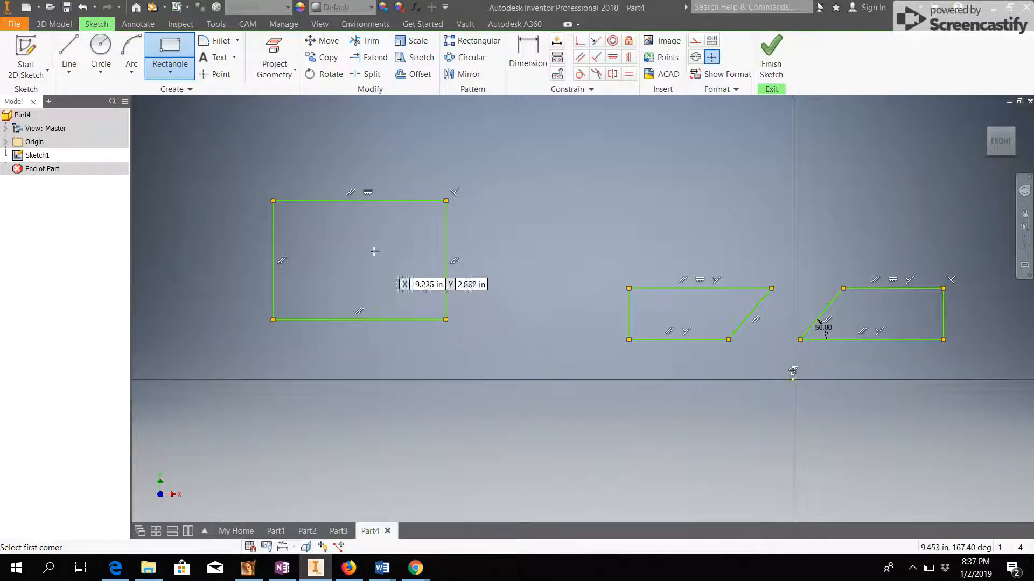
# Dimension the new rectangle's top edge and set its width to 1 in.
pyautogui.click(514, 62)
pyautogui.click(352, 201)
pyautogui.click(320, 155)
pyautogui.write('1')
pyautogui.press('Return')
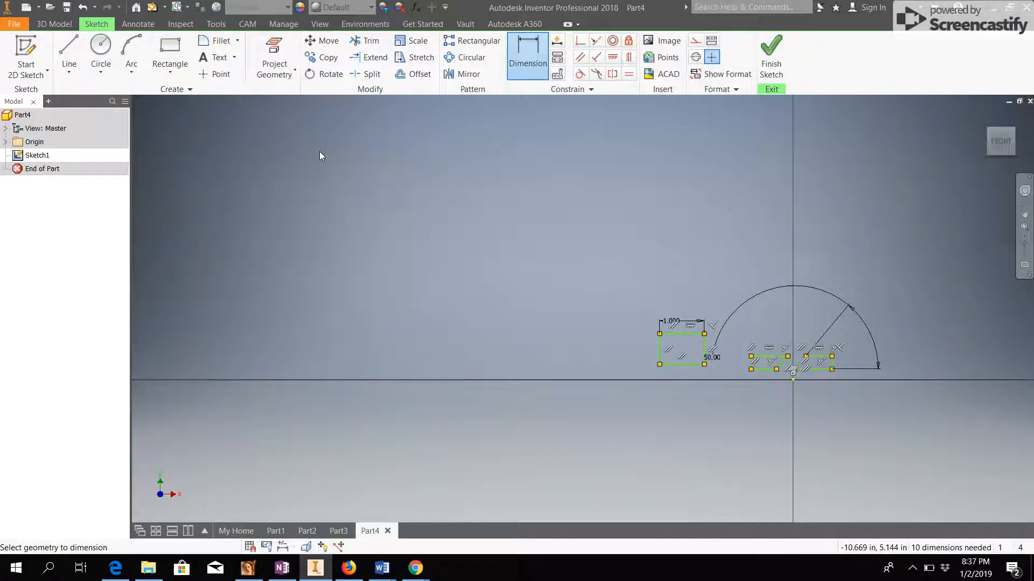
# Dimension the new rectangle's left side and set its height to 1 in.
pyautogui.scroll(5, 709, 363)
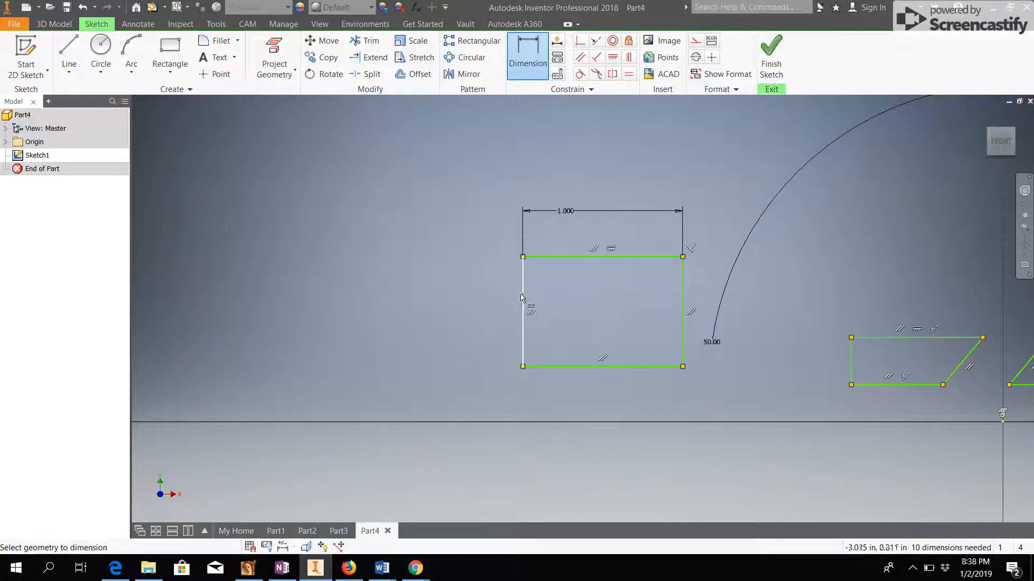
pyautogui.click(522, 313)
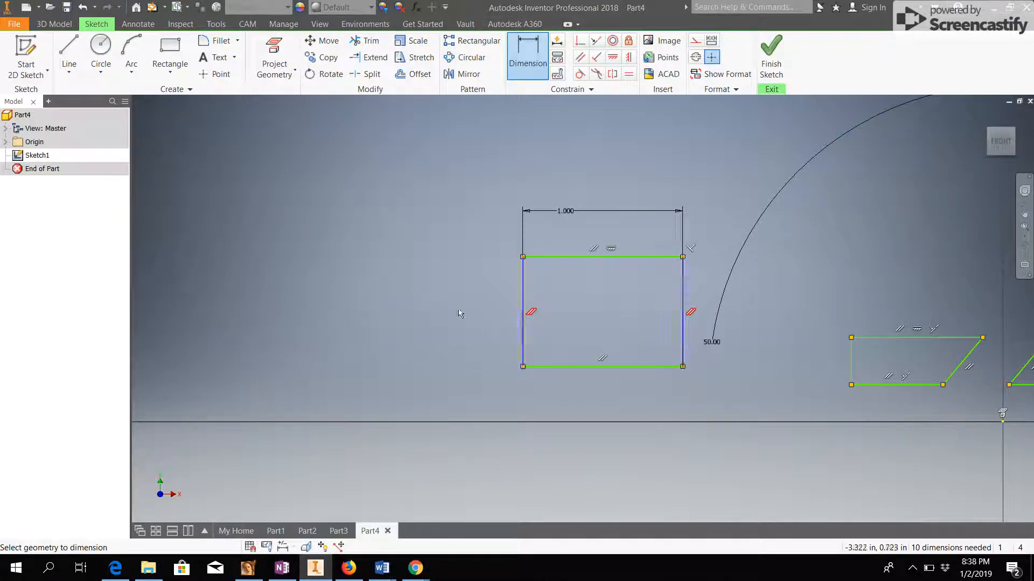
pyautogui.press('Escape')
pyautogui.click(529, 69)
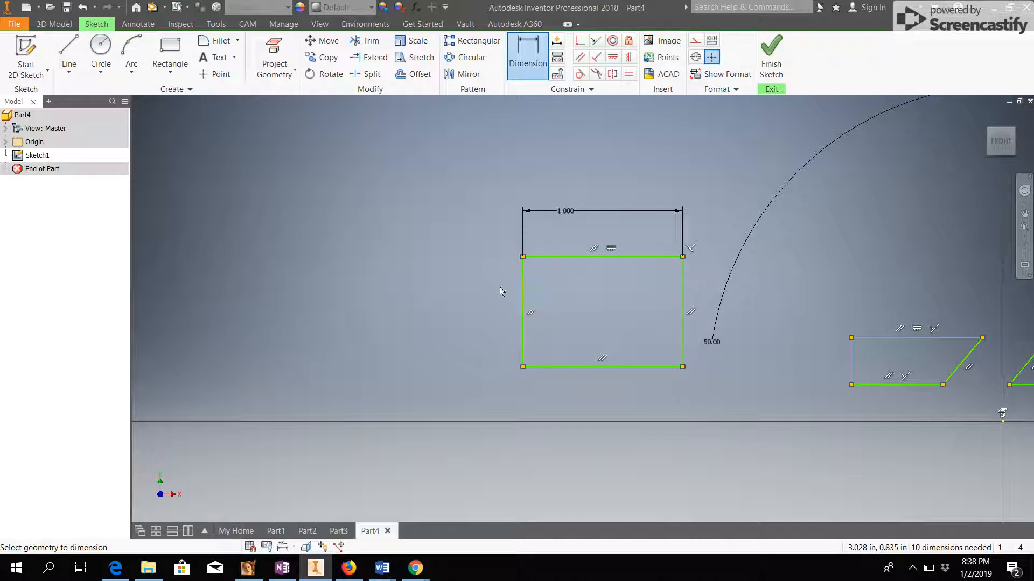
pyautogui.click(521, 292)
pyautogui.click(441, 289)
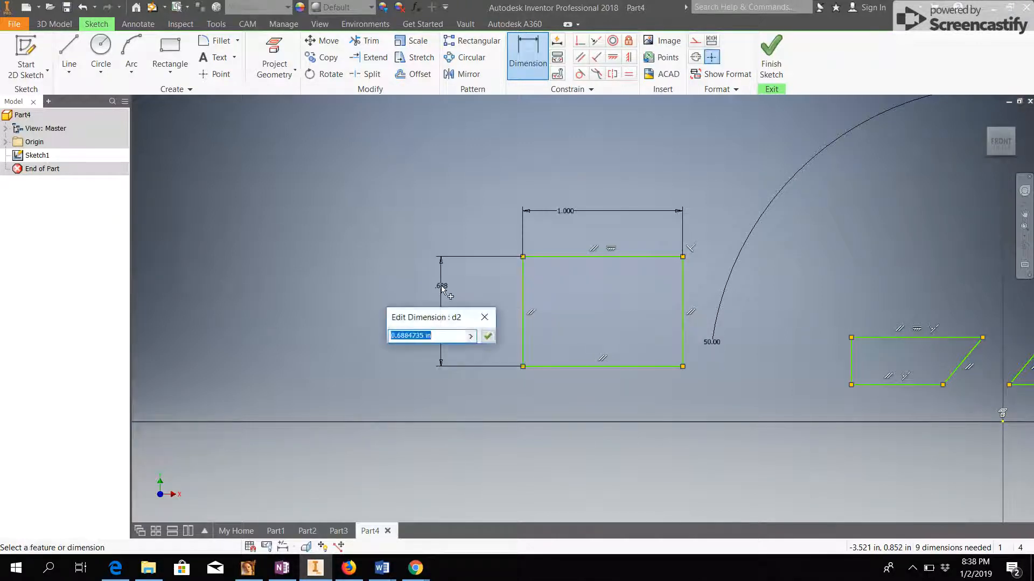
pyautogui.write('1')
pyautogui.press('Return')
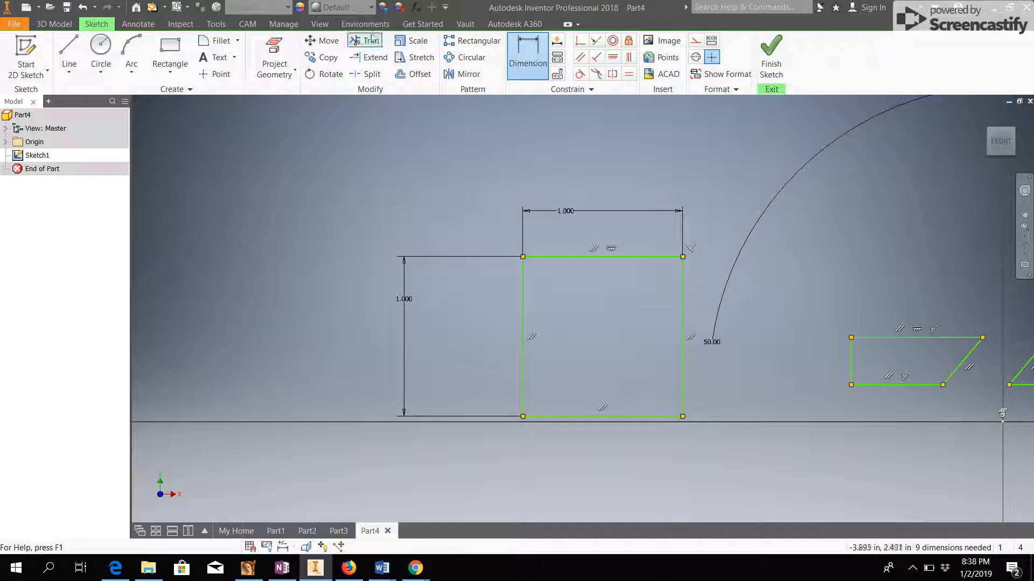
# Sketch a 0.5 by 0.5 in square inside the lower part of the 1 in square.
pyautogui.click(170, 52)
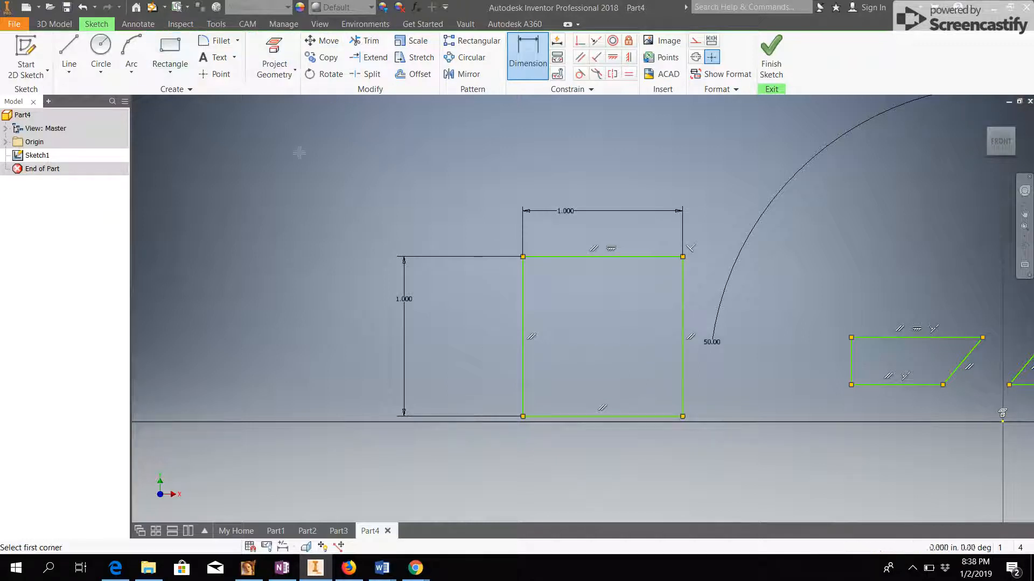
pyautogui.click(563, 333)
pyautogui.write('.5')
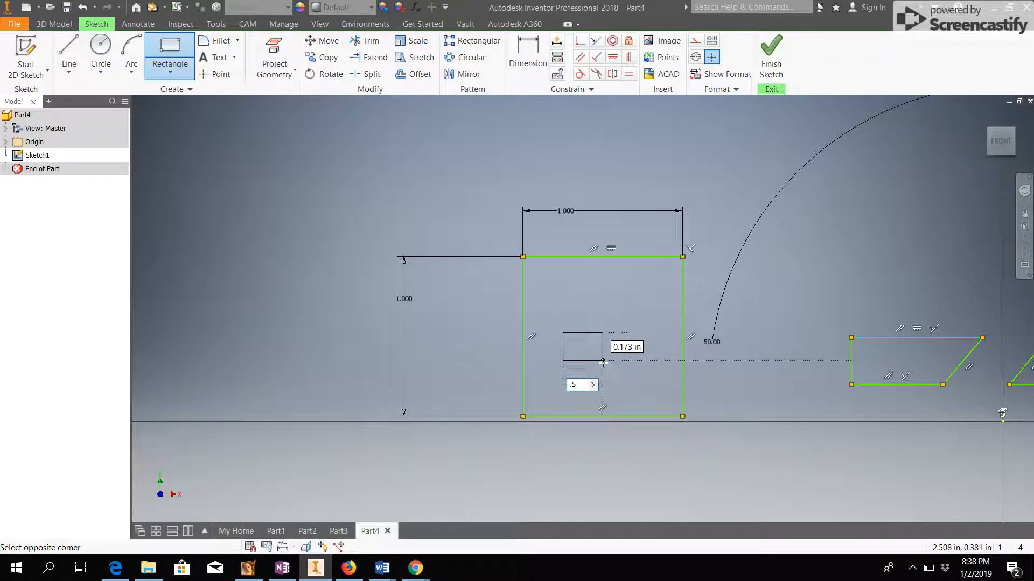
pyautogui.press('Tab')
pyautogui.write('.5')
pyautogui.press('Return')
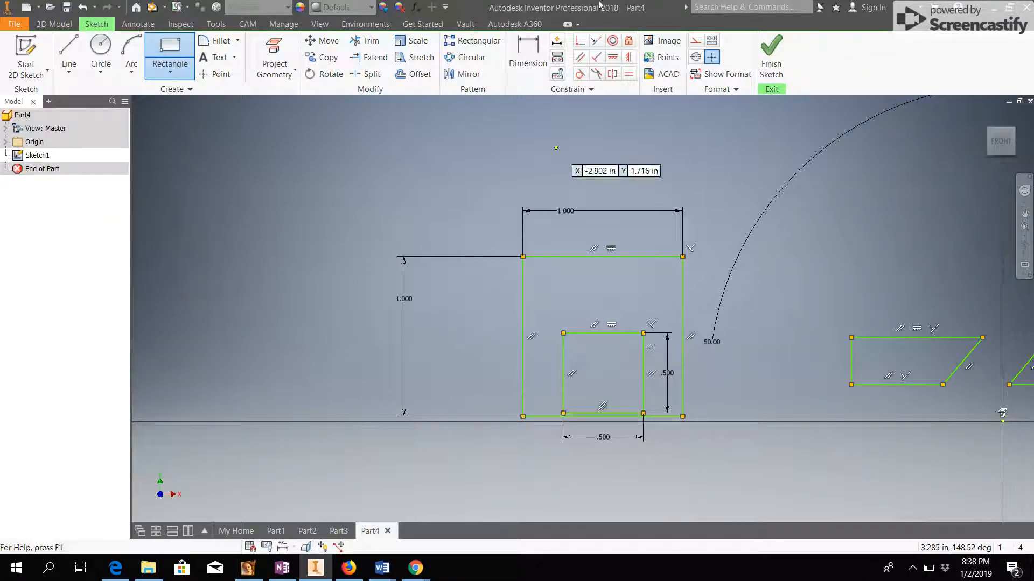
# Try collinear constraints between the left edges and between the bottom edges of the two squares, and undo them.
pyautogui.click(595, 42)
pyautogui.click(562, 377)
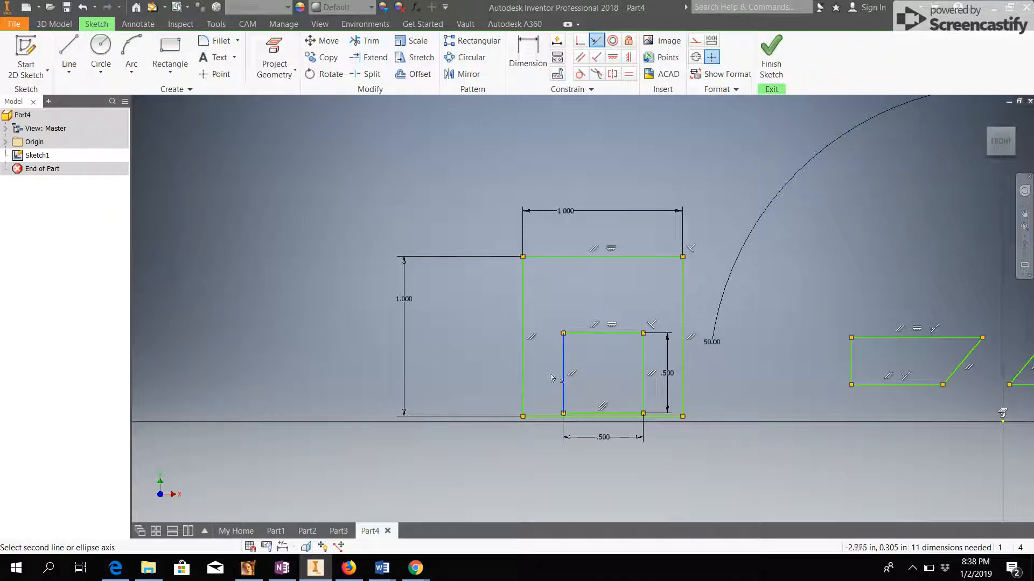
pyautogui.click(522, 376)
pyautogui.click(618, 413)
pyautogui.click(617, 416)
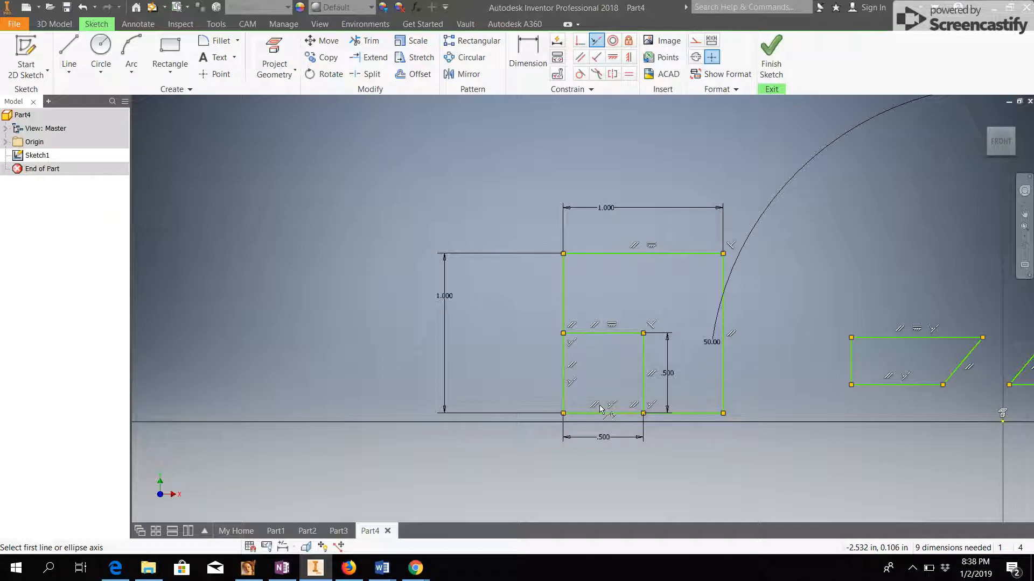
pyautogui.hotkey('ctrl', 'z')
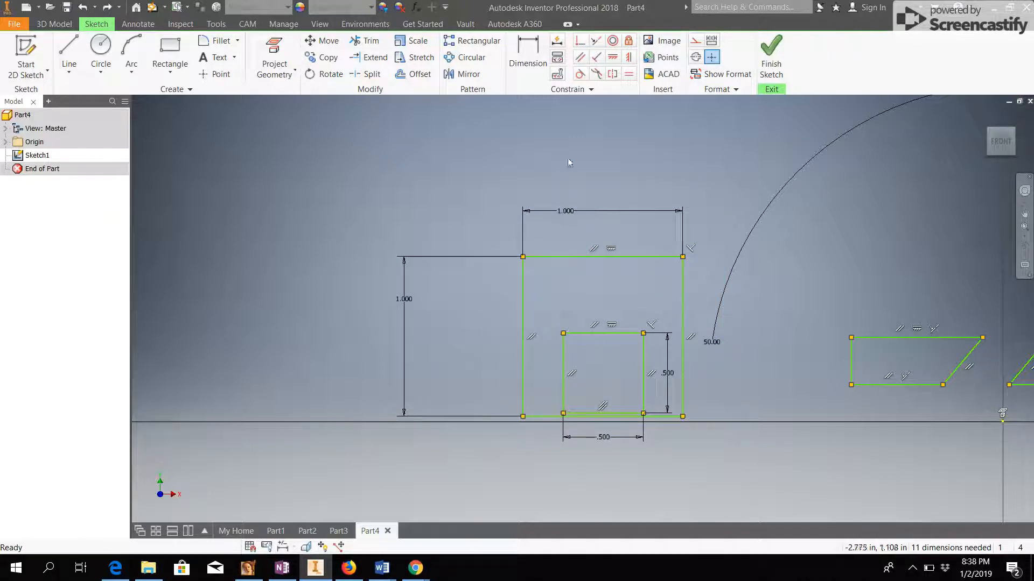
# Apply a coincident constraint between the lower-left corners of the small and large squares.
pyautogui.click(579, 43)
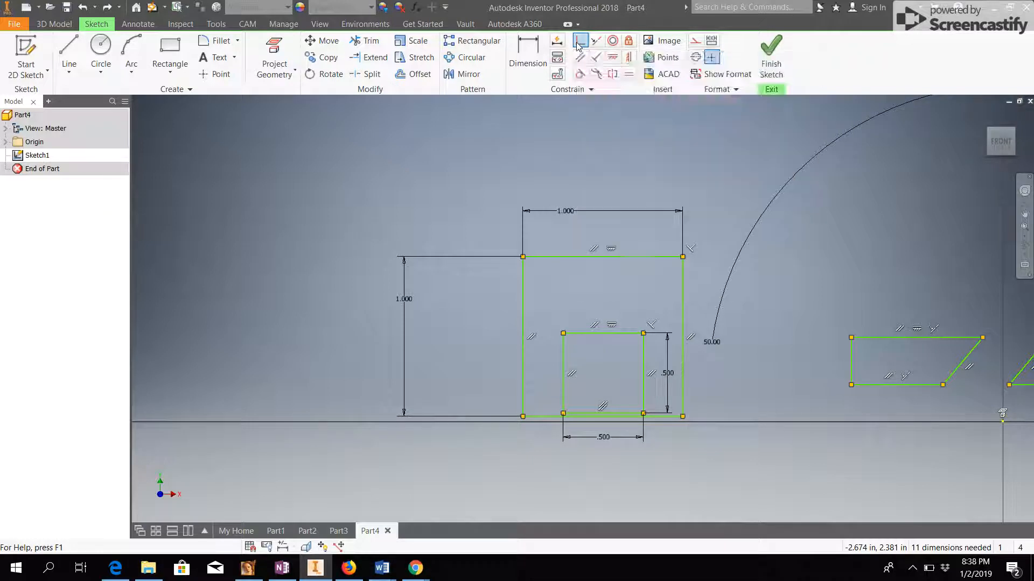
pyautogui.click(563, 415)
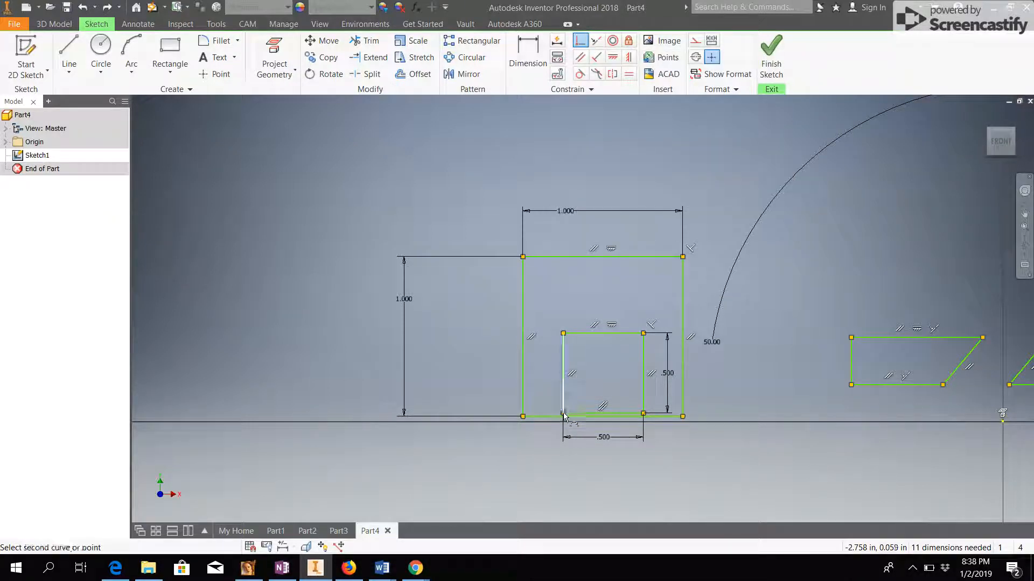
pyautogui.click(523, 417)
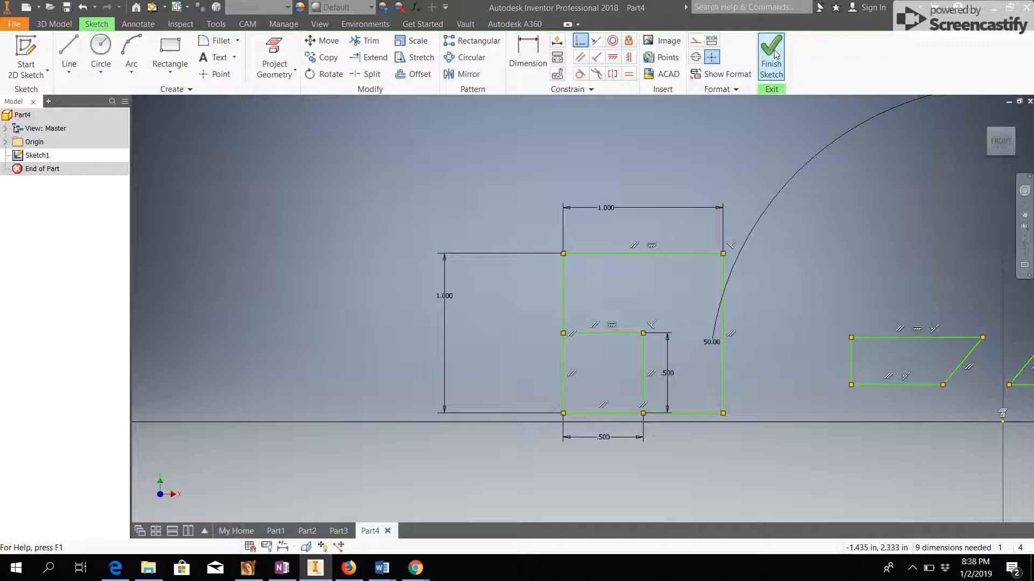
# Sketch two separate circles side by side below the squares, with diameters of 1 in and 0.5 in.
pyautogui.moveTo(704, 425); pyautogui.dragTo(617, 271, button='middle')
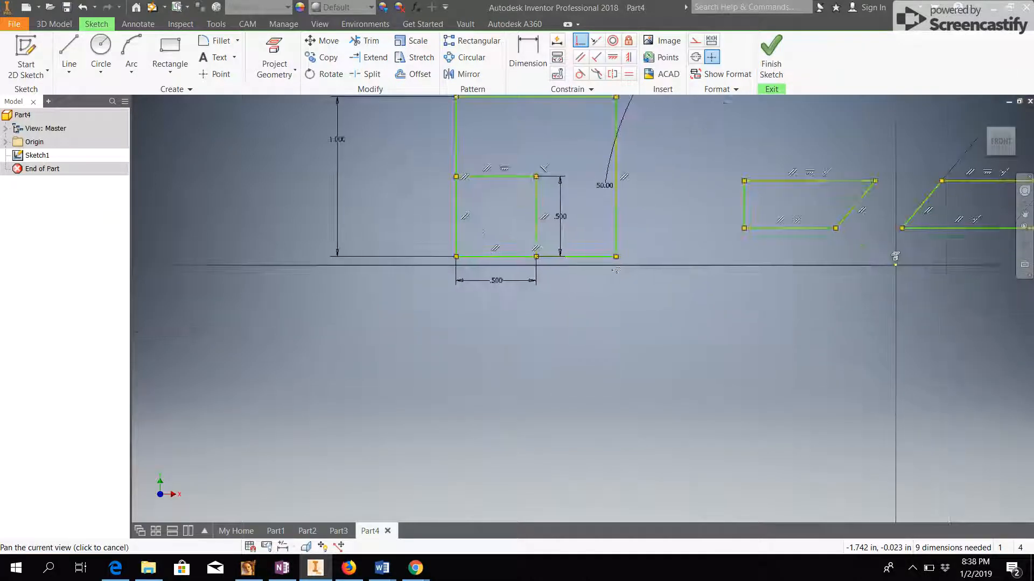
pyautogui.scroll(-3, 619, 373)
pyautogui.moveTo(606, 363); pyautogui.dragTo(550, 331, button='middle')
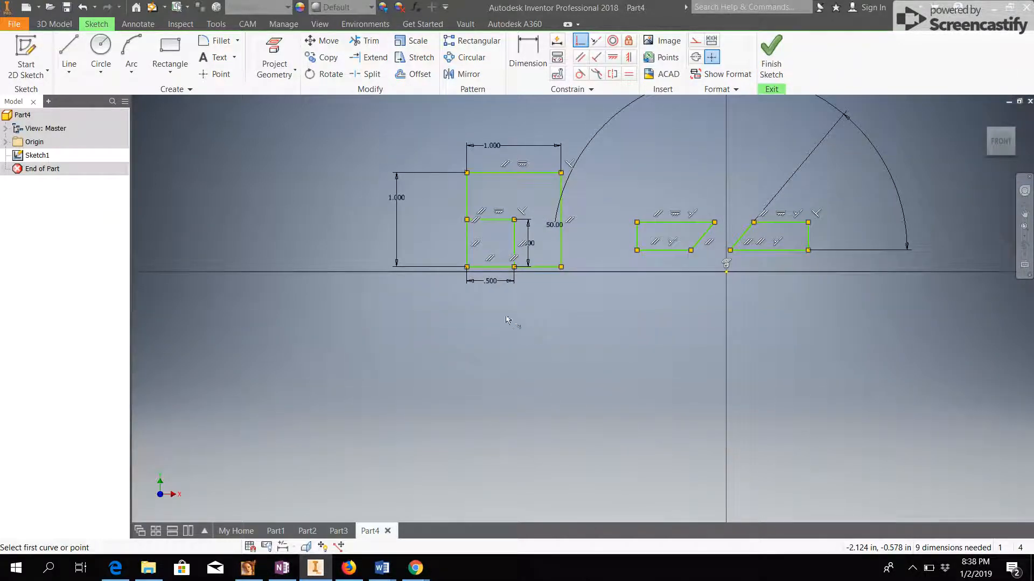
pyautogui.click(101, 48)
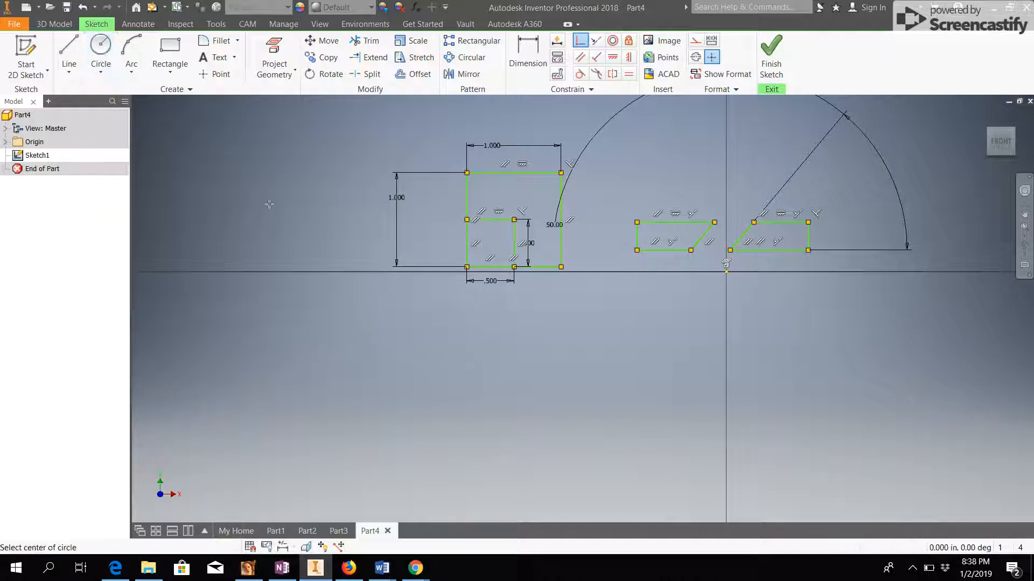
pyautogui.click(490, 386)
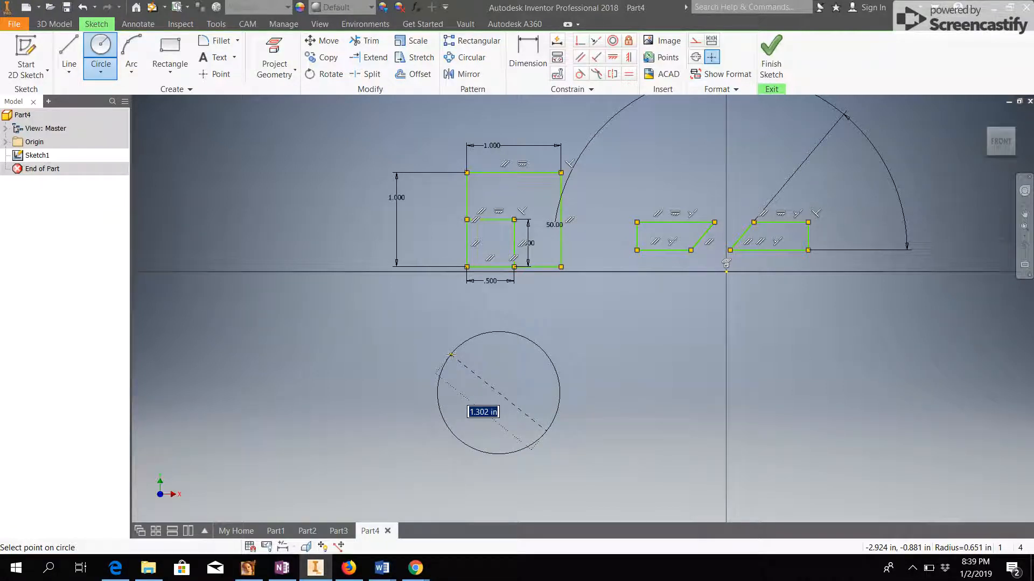
pyautogui.write('1')
pyautogui.press('Return')
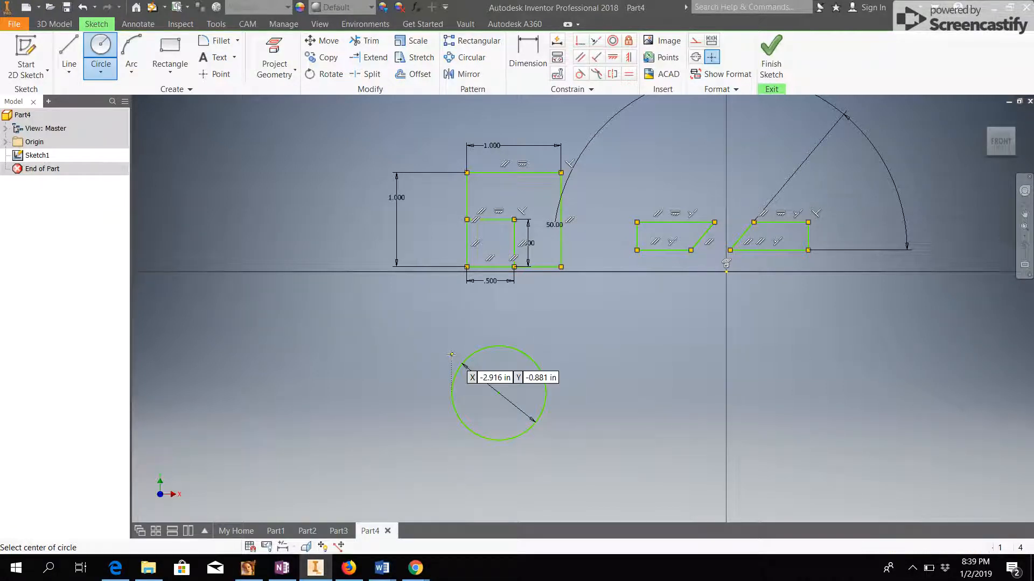
pyautogui.click(619, 392)
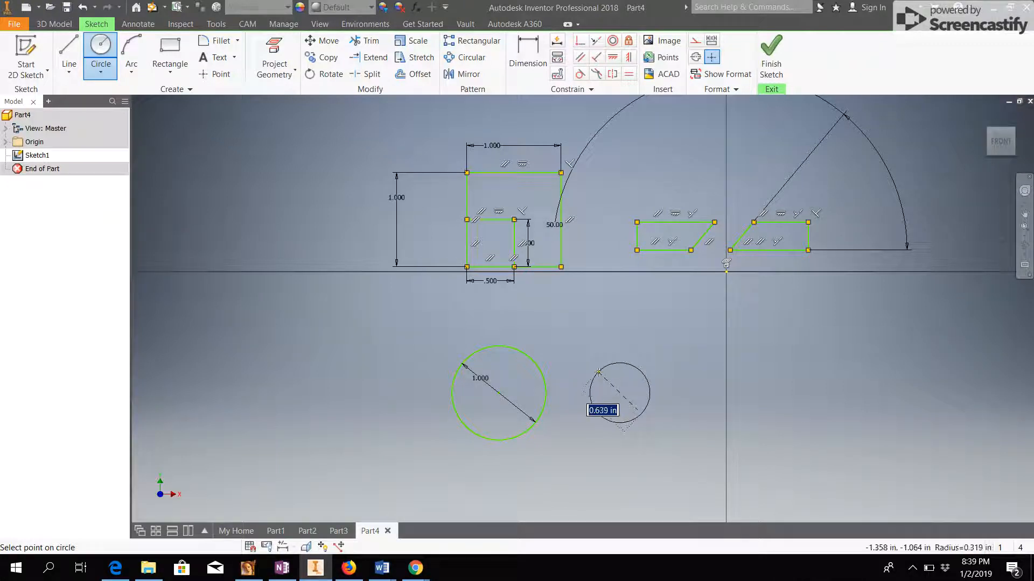
pyautogui.write('.5')
pyautogui.press('Return')
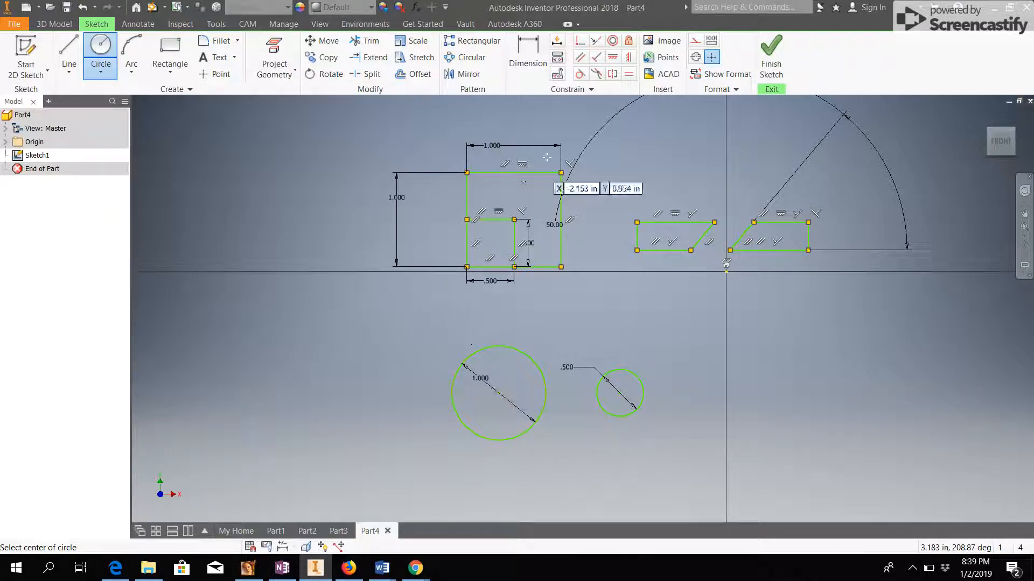
# Apply a concentric constraint between the 1 in circle and the 0.5 in circle.
pyautogui.click(612, 40)
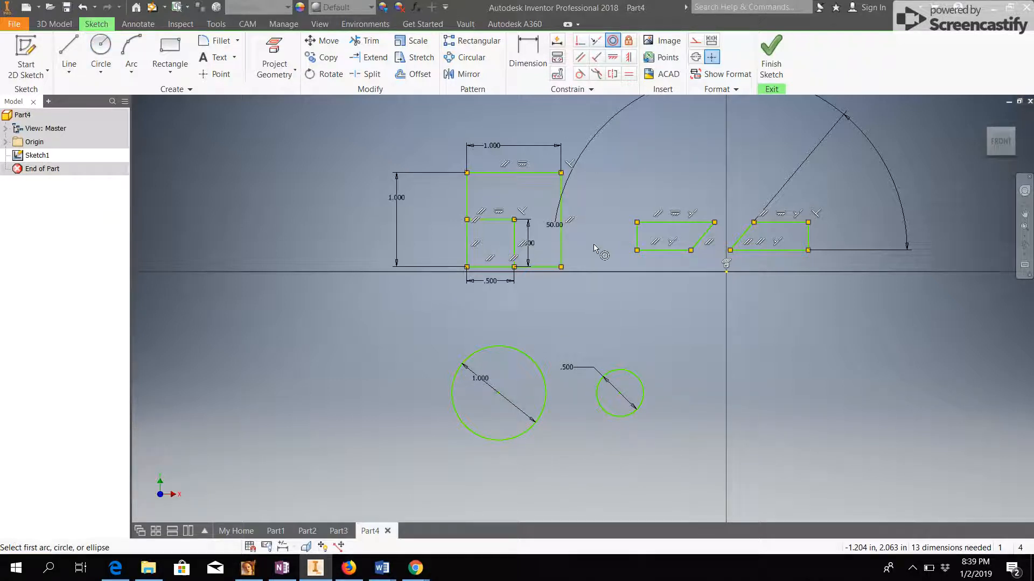
pyautogui.click(529, 357)
pyautogui.click(640, 381)
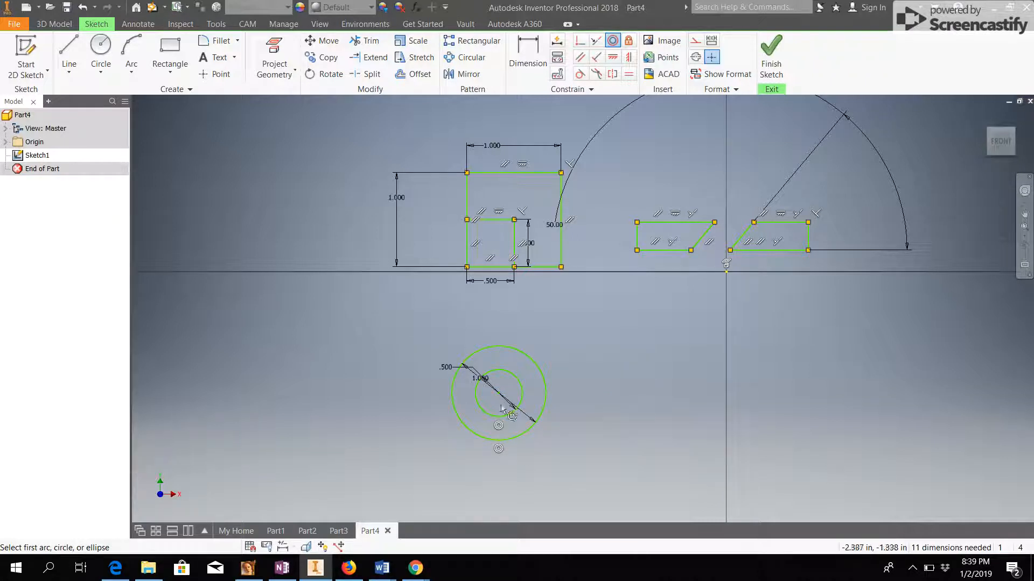
pyautogui.moveTo(776, 385)
pyautogui.mouseDown(button='middle')
pyautogui.moveTo(604, 316)
pyautogui.moveTo(566, 315)
pyautogui.mouseUp(button='middle')
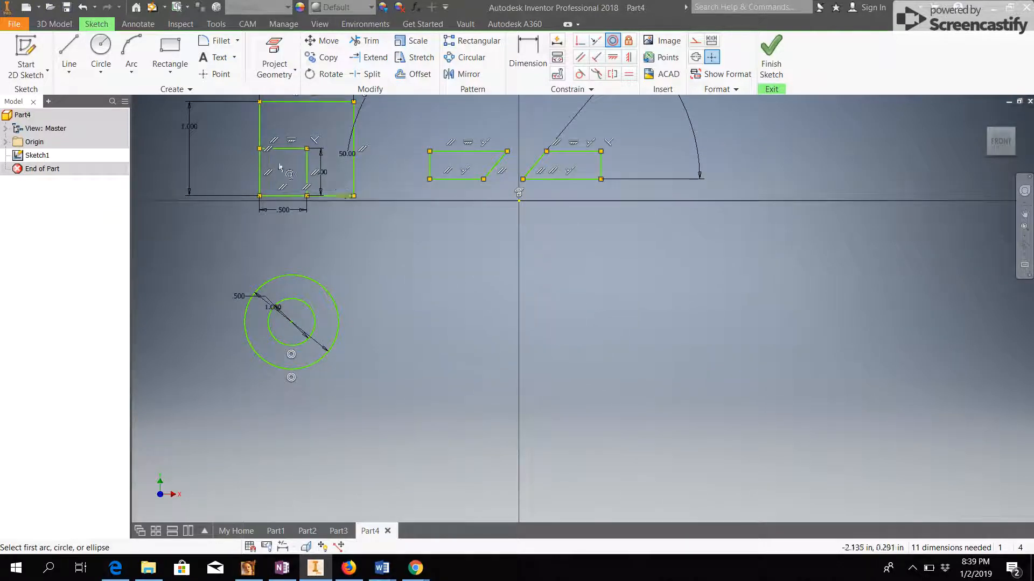
pyautogui.click(69, 51)
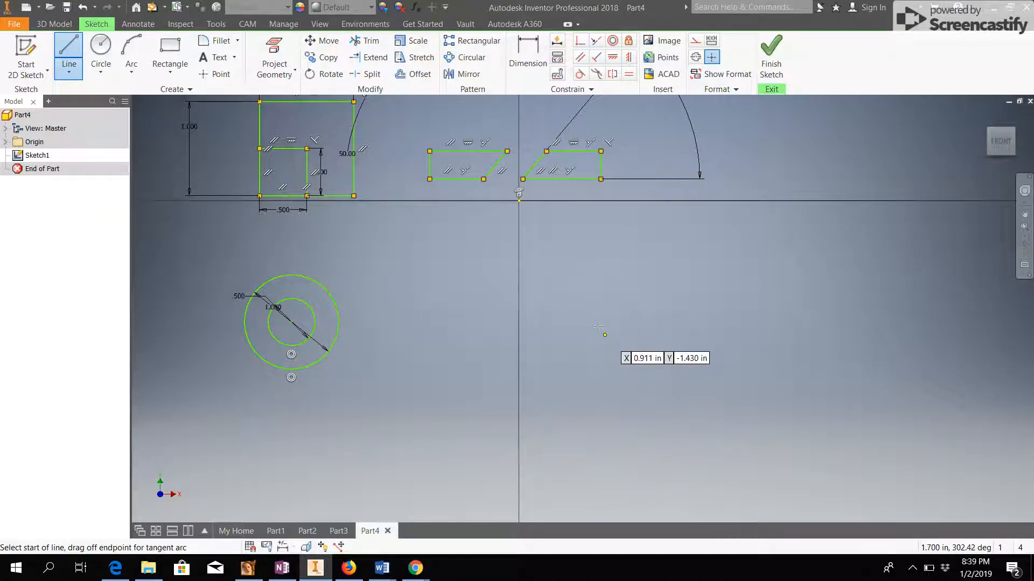
pyautogui.click(562, 326)
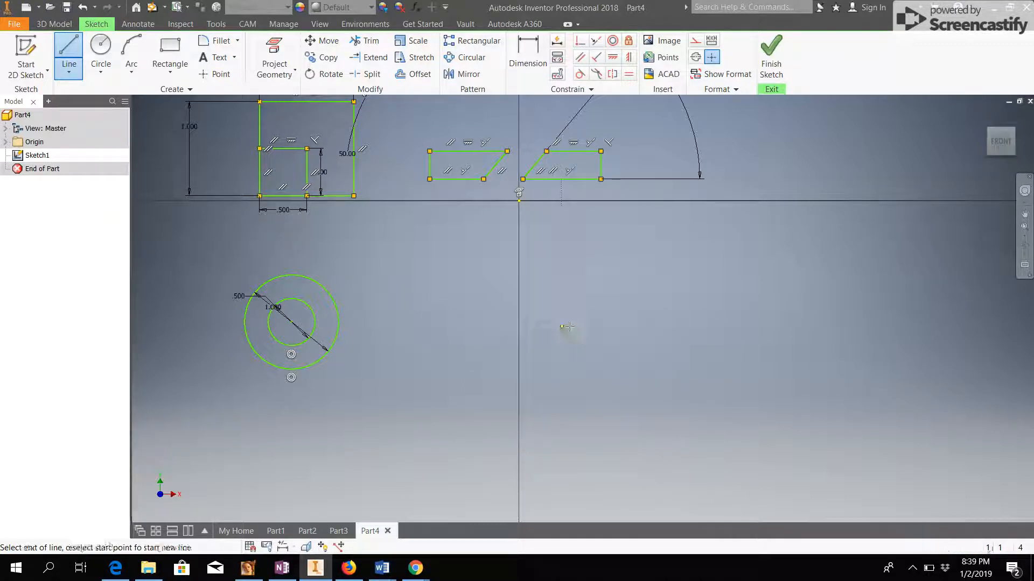
pyautogui.press('Escape')
# Sketch a horizontal construction line 1 in long in the empty area below the slanted shapes.
pyautogui.click(696, 41)
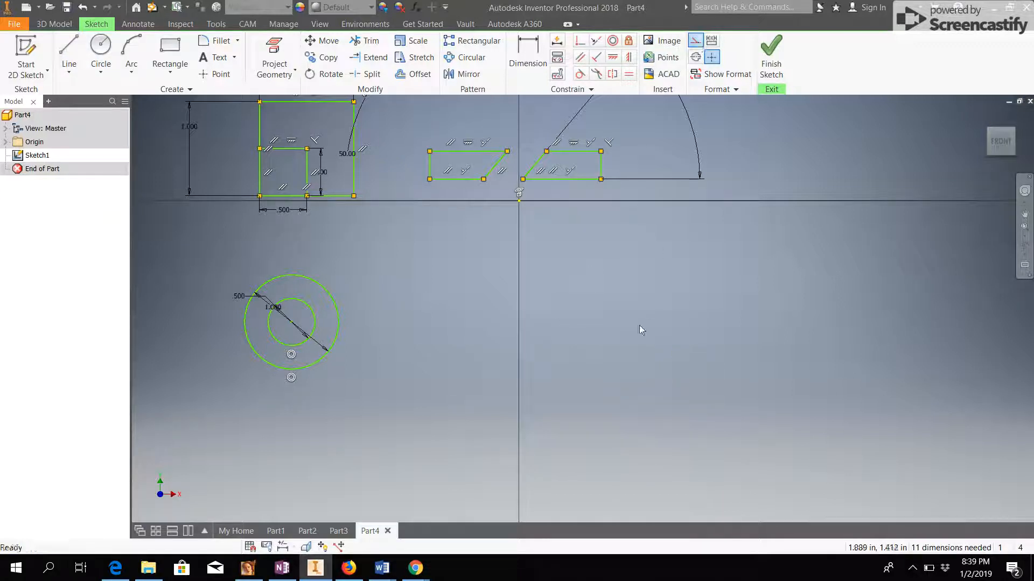
pyautogui.click(69, 54)
pyautogui.click(580, 328)
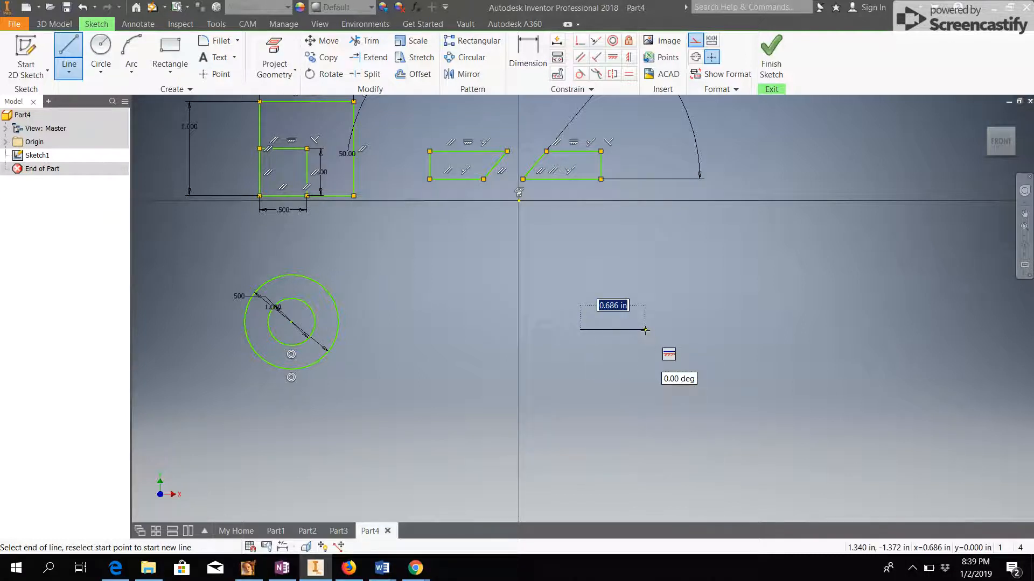
pyautogui.write('1')
pyautogui.press('Return')
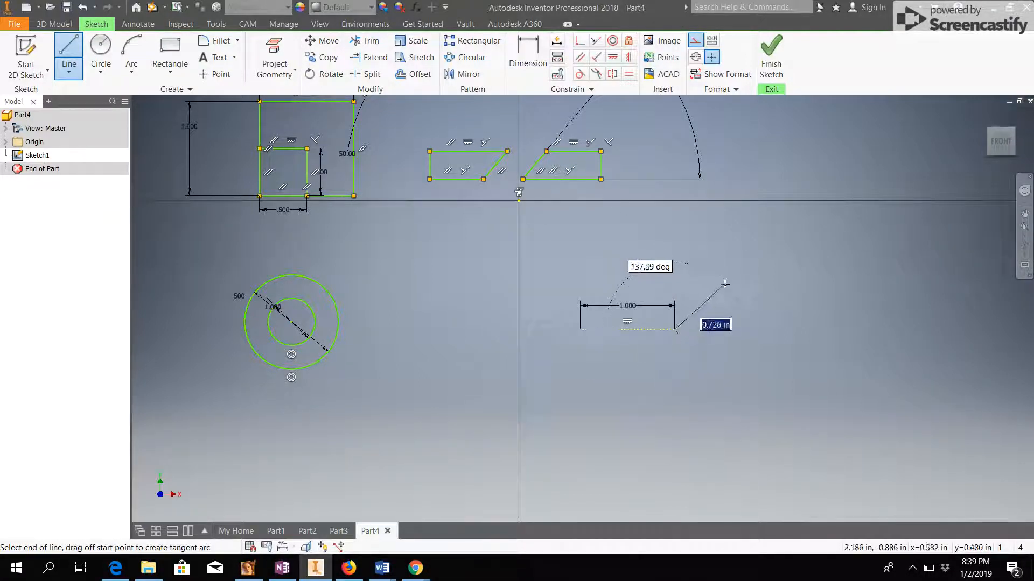
pyautogui.press('Escape')
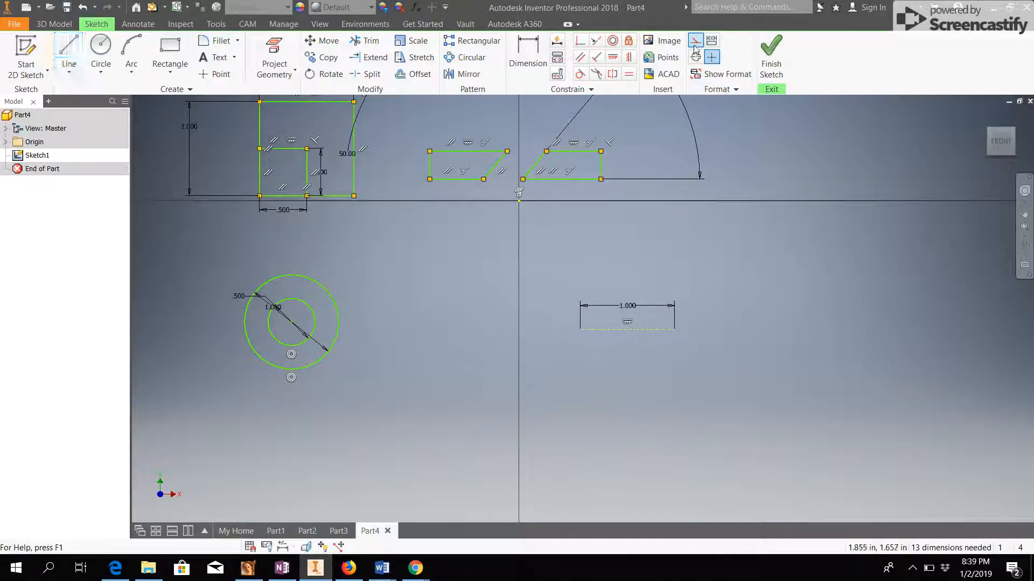
# Sketch a regular, non-construction circle of 0.5 in diameter centred on each end of the construction line.
pyautogui.click(100, 48)
pyautogui.click(580, 329)
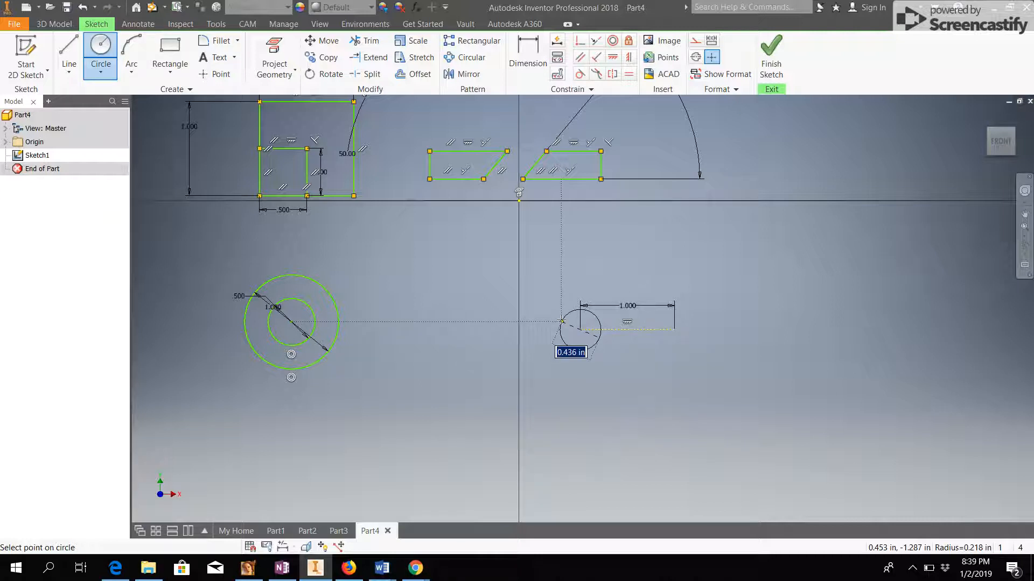
pyautogui.write('.500')
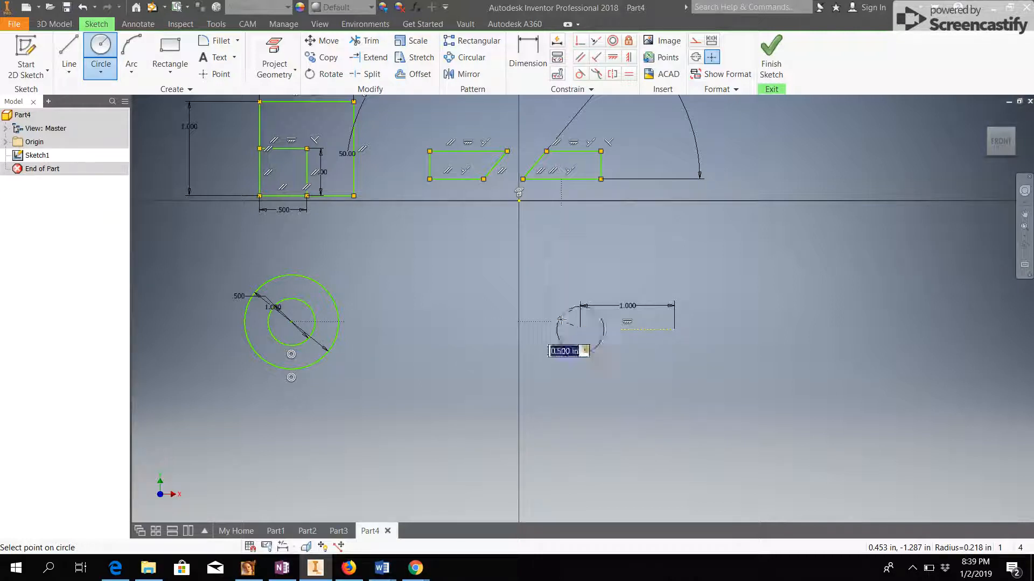
pyautogui.press('Return')
pyautogui.click(675, 329)
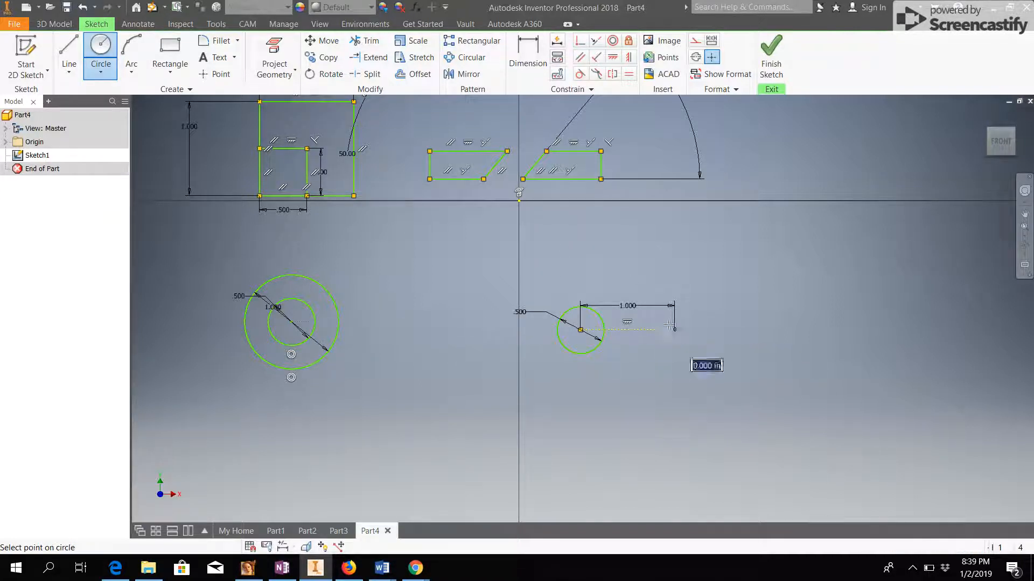
pyautogui.write('.5')
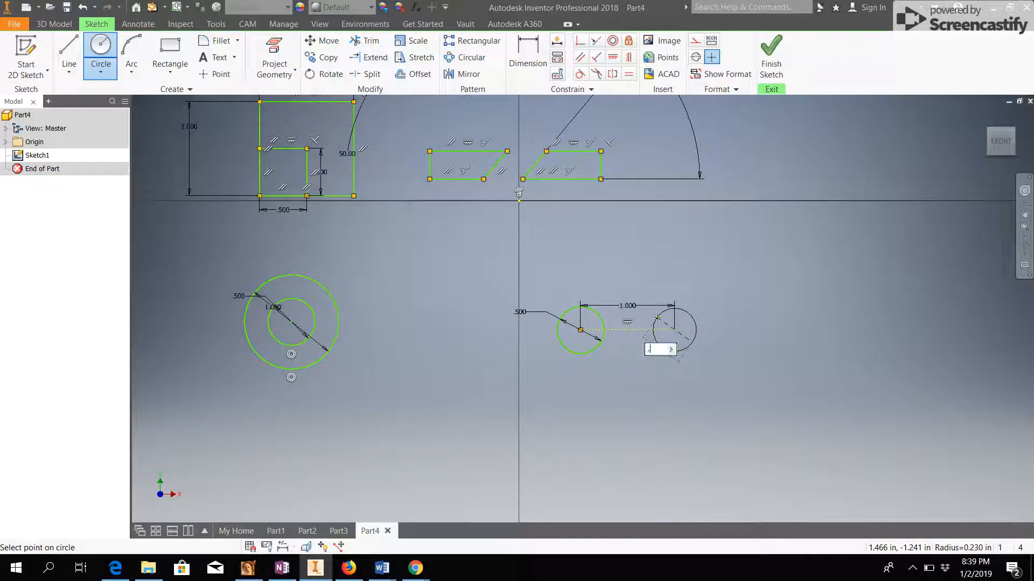
pyautogui.press('Return')
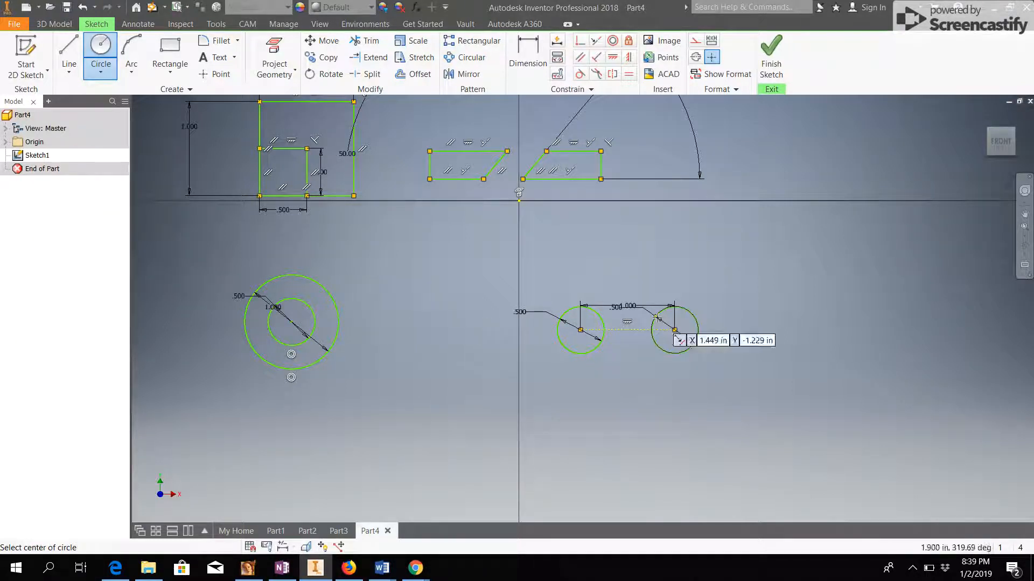
# Sketch a 1 in diameter circle below and between the two 0.5 in circles on the construction line.
pyautogui.click(633, 399)
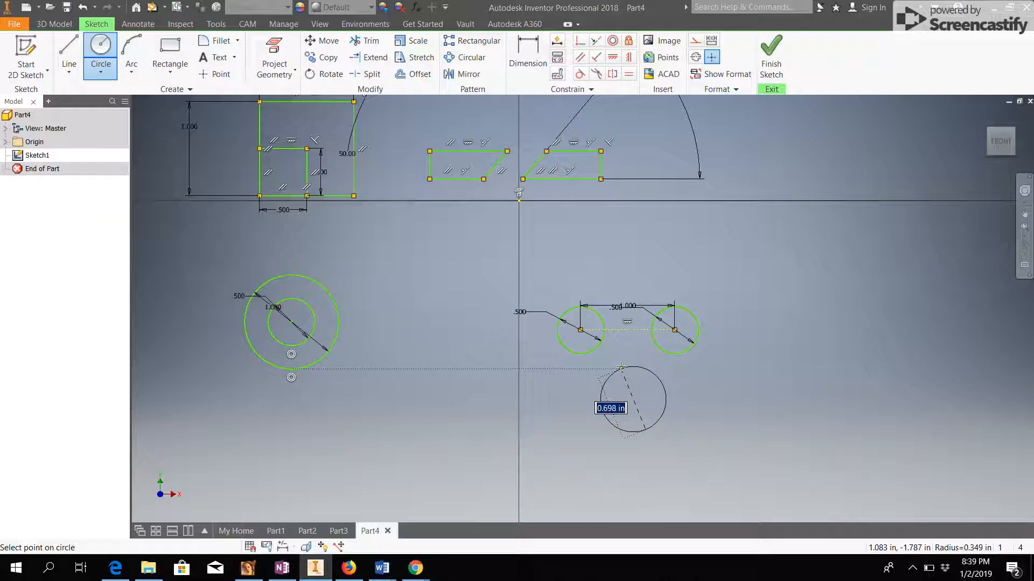
pyautogui.write('1')
pyautogui.press('Return')
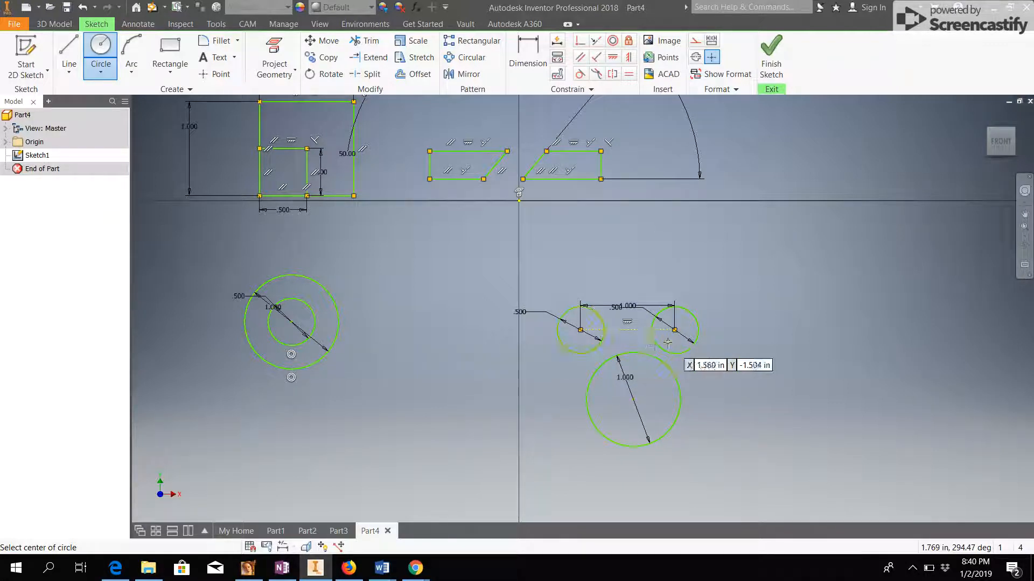
# Apply tangent constraints between the lower 1 in circle and each of the two 0.5 in circles above it.
pyautogui.click(581, 75)
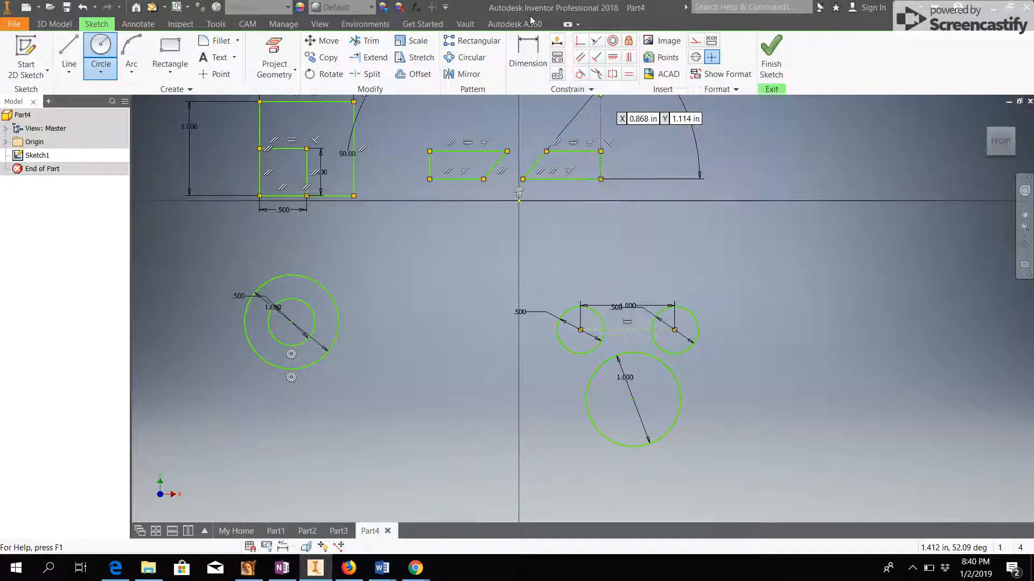
pyautogui.click(598, 349)
pyautogui.click(605, 369)
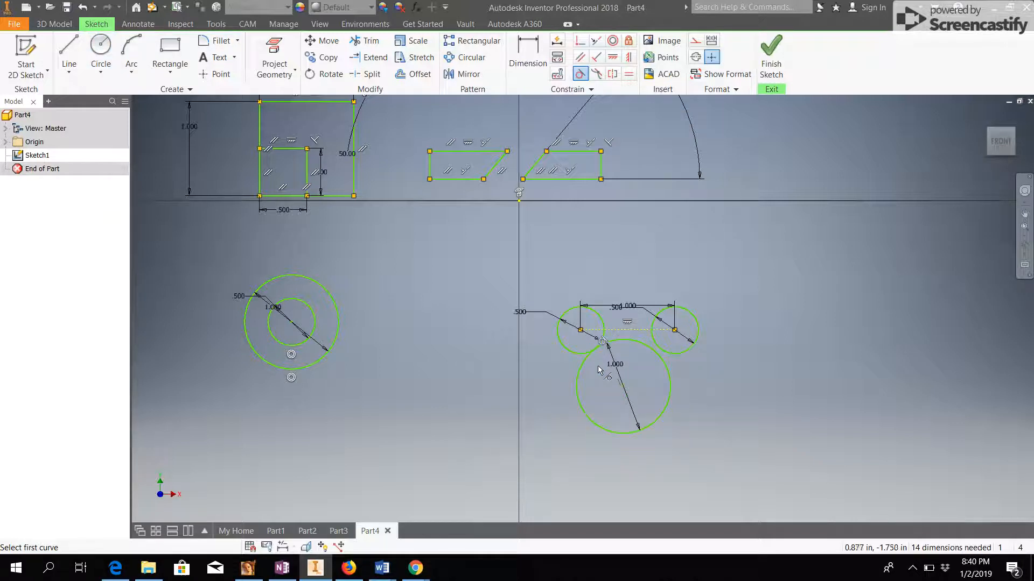
pyautogui.click(662, 365)
pyautogui.click(661, 350)
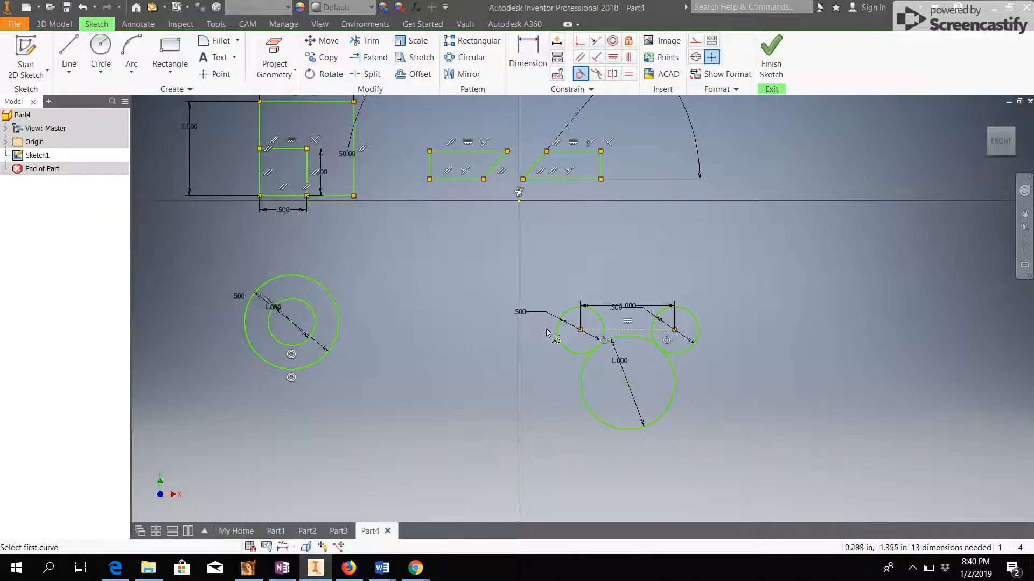
# Sketch a slanted line above the two 0.5 in circles, rising from the left circle to beyond the right circle.
pyautogui.click(69, 52)
pyautogui.click(552, 298)
pyautogui.click(720, 229)
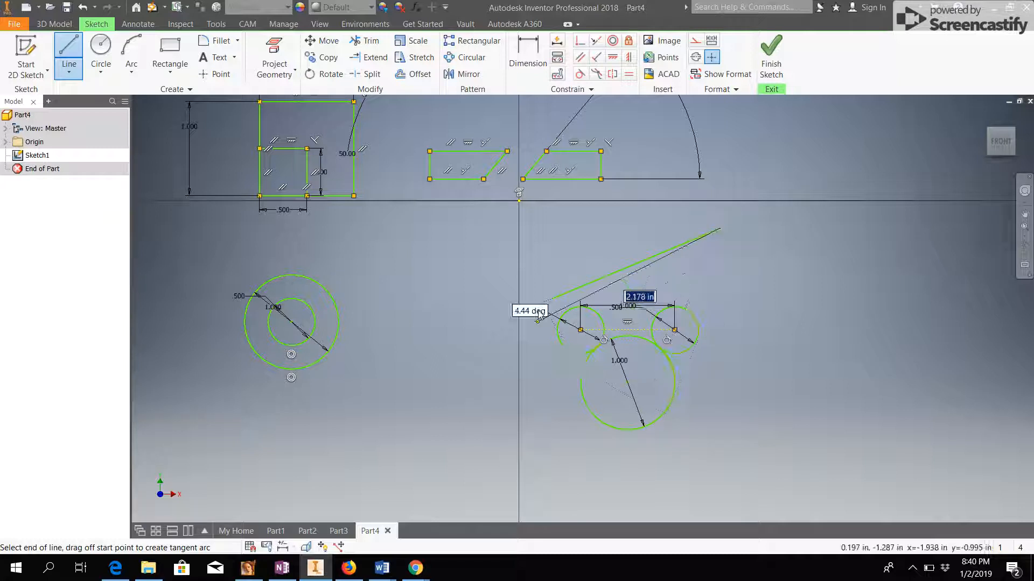
pyautogui.press('Escape')
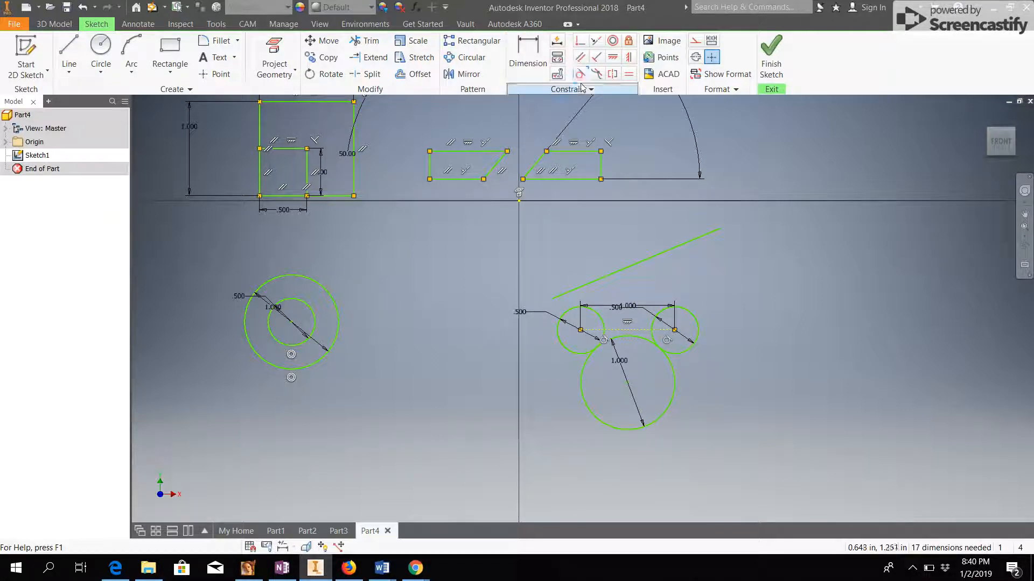
# Apply tangent constraints between the slanted line and each of the two 0.5 in circles below it.
pyautogui.click(580, 75)
pyautogui.click(609, 279)
pyautogui.click(571, 311)
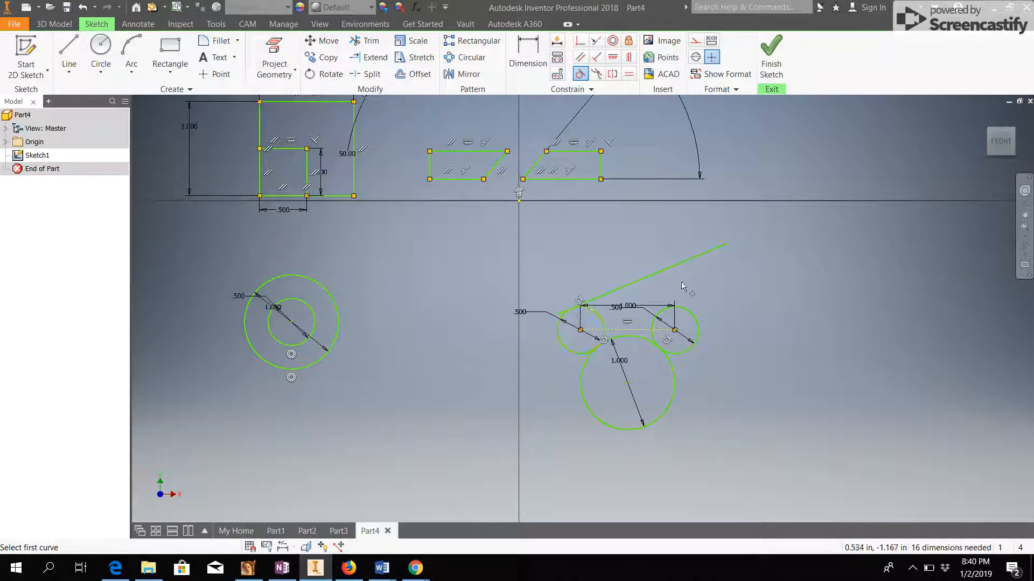
pyautogui.click(695, 257)
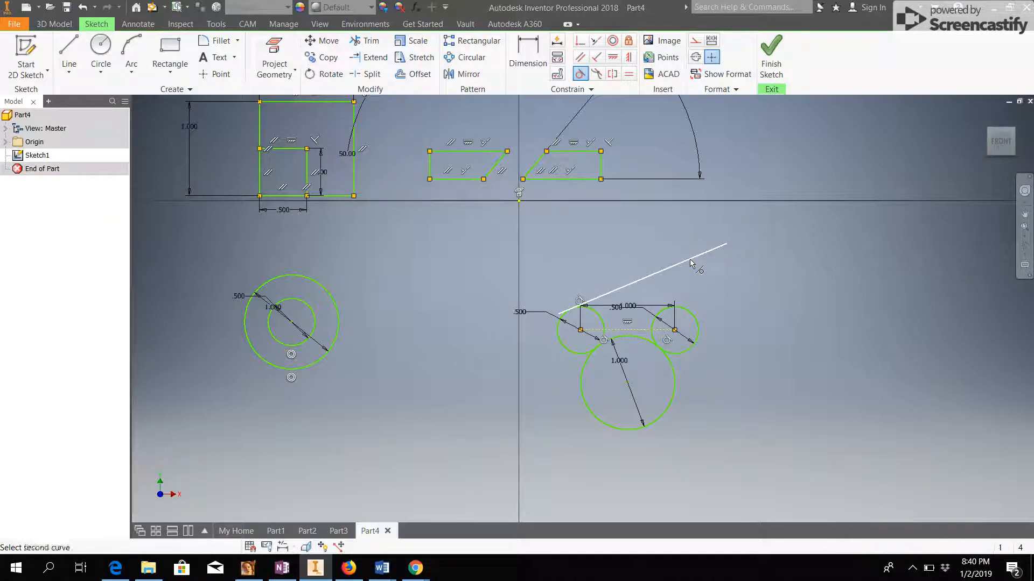
pyautogui.click(685, 314)
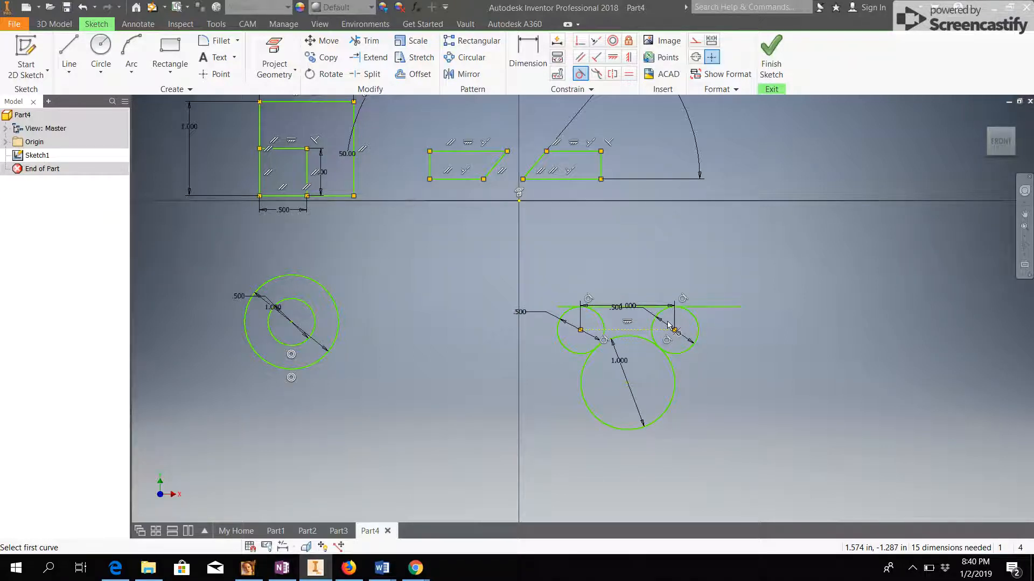
# Trim the inner circle arcs, the lower part of the 1 in circle and the overhanging line ends to leave one closed outline.
pyautogui.click(364, 41)
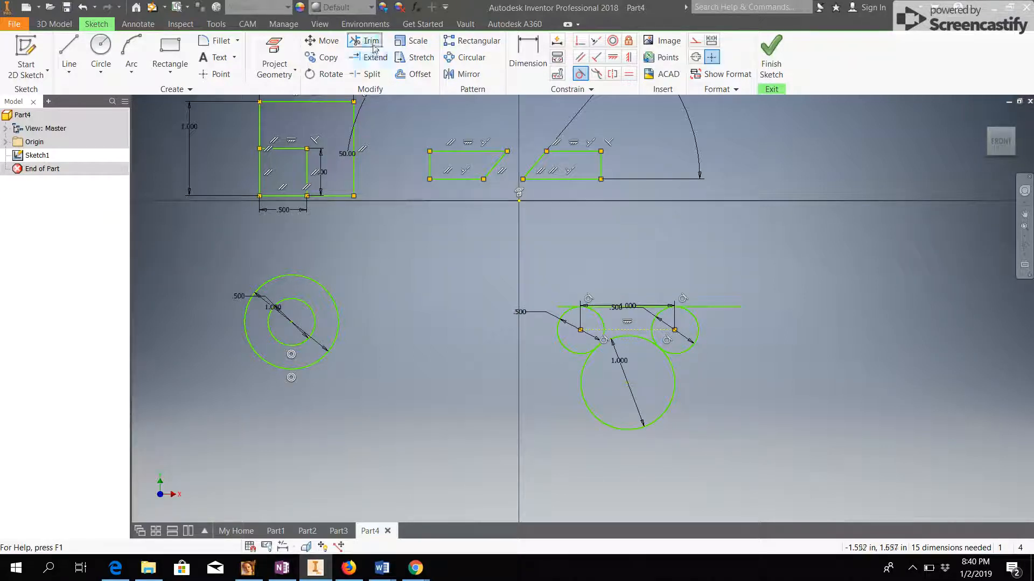
pyautogui.click(604, 339)
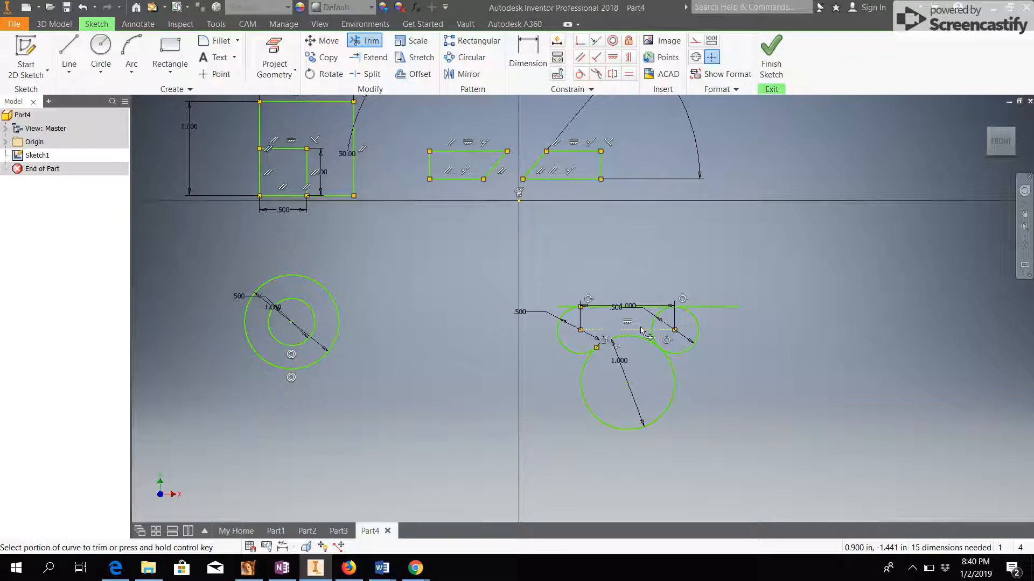
pyautogui.click(654, 335)
pyautogui.click(652, 338)
pyautogui.click(587, 404)
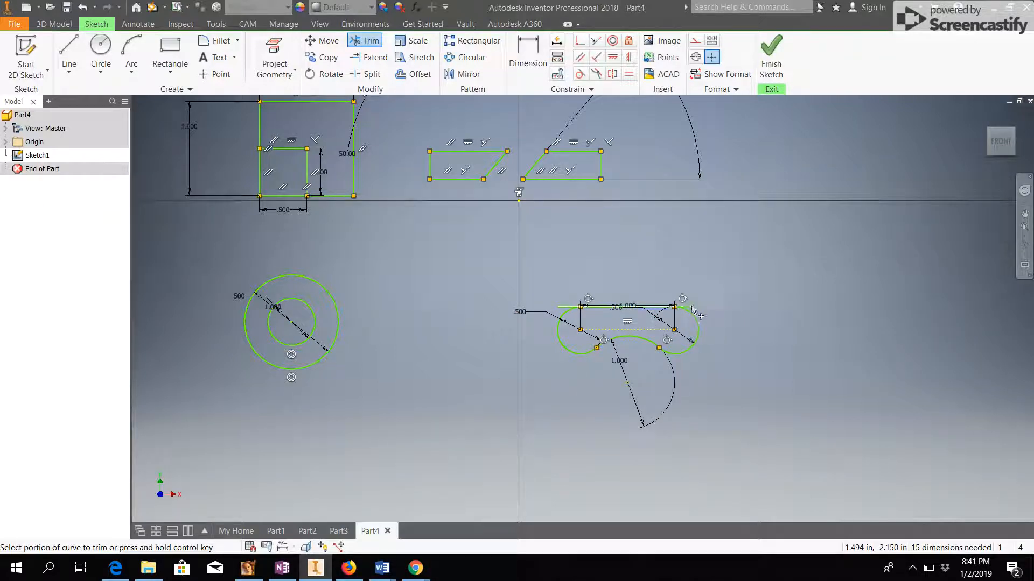
pyautogui.click(719, 304)
pyautogui.click(563, 312)
# Sketch a 0.25 in diameter circle beside the trimmed outline and make it concentric with the outline's right end arc.
pyautogui.click(101, 51)
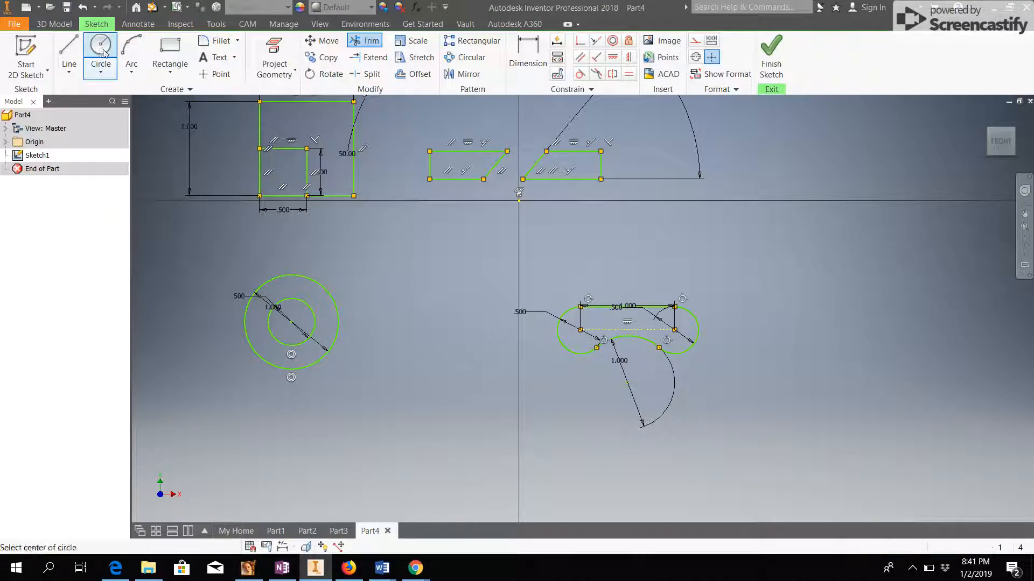
pyautogui.click(741, 326)
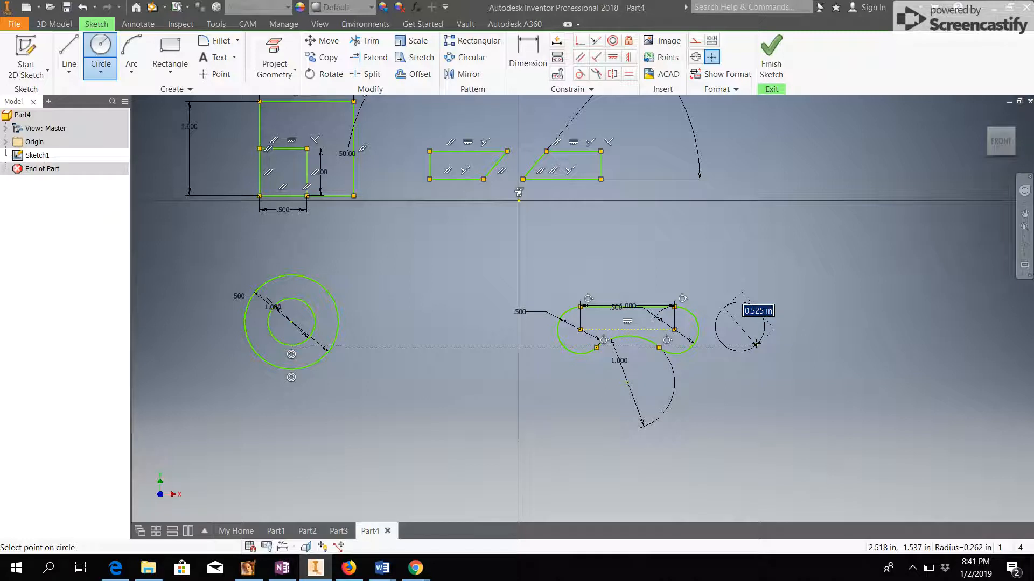
pyautogui.write('0.25')
pyautogui.press('Return')
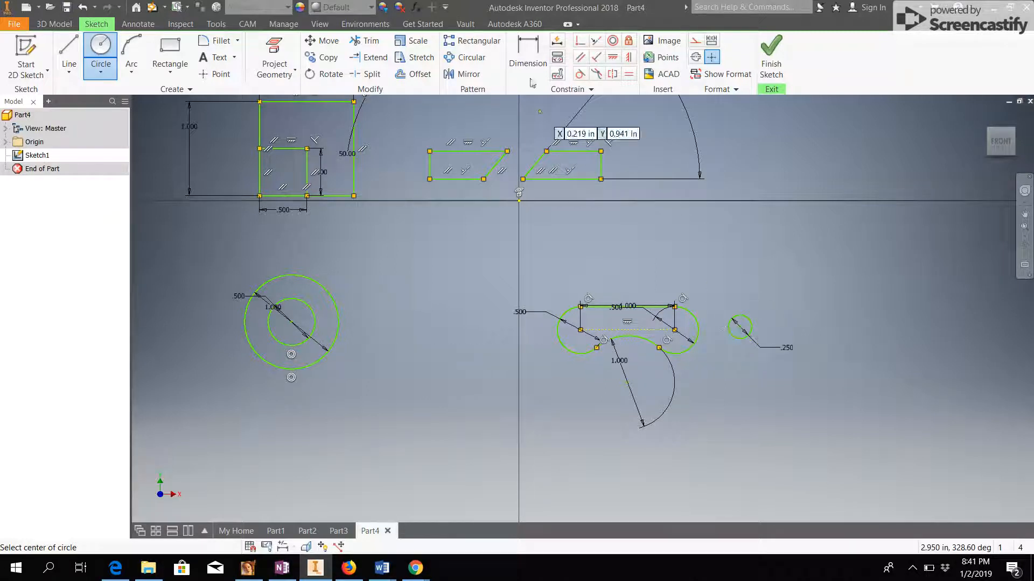
pyautogui.click(613, 40)
pyautogui.click(752, 326)
pyautogui.click(694, 338)
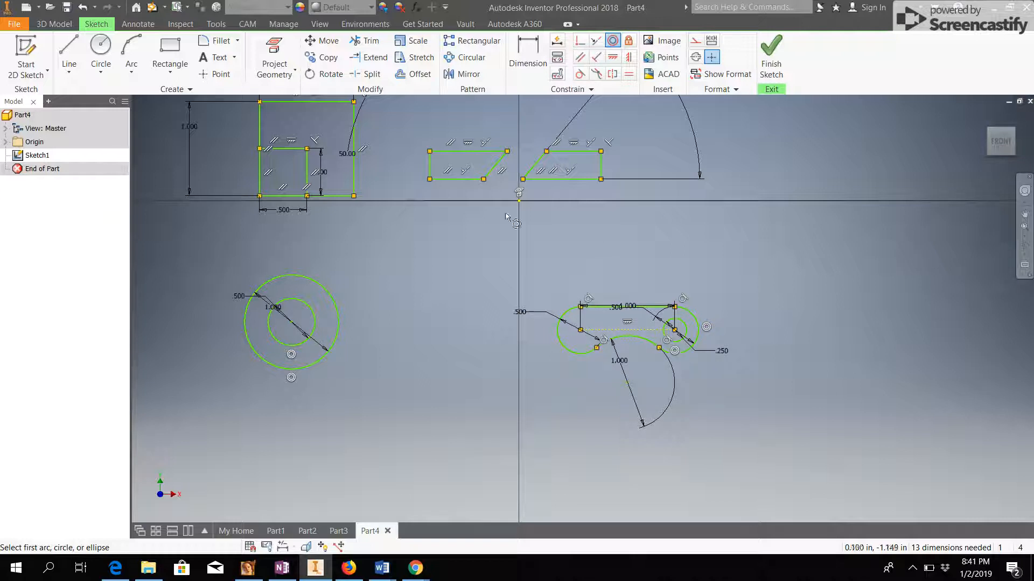
# Sketch another 0.25 in diameter circle below the outline's left end and make it concentric with the left end arc.
pyautogui.click(100, 52)
pyautogui.click(538, 379)
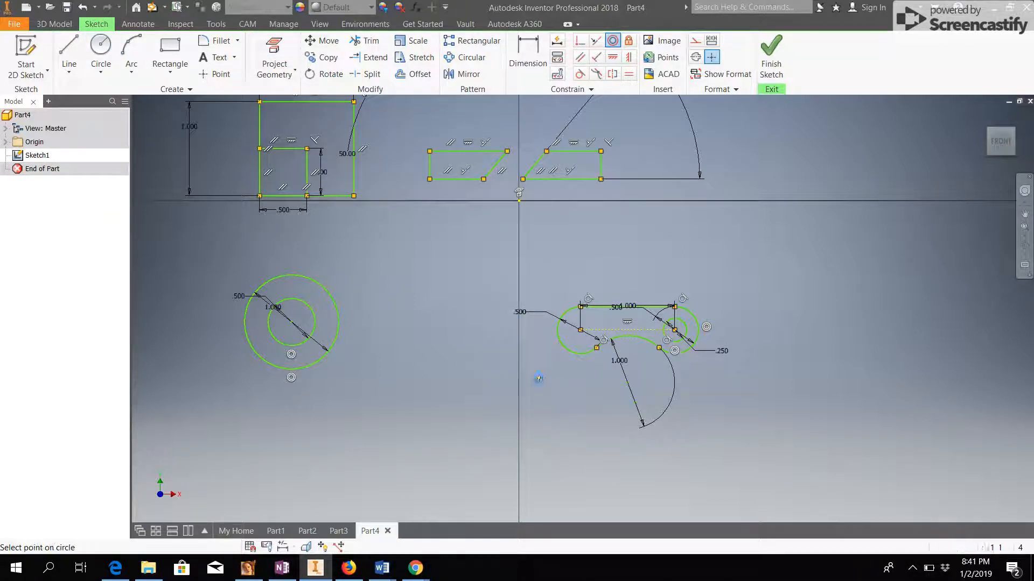
pyautogui.write('.25')
pyautogui.press('Return')
pyautogui.click(613, 42)
pyautogui.click(547, 372)
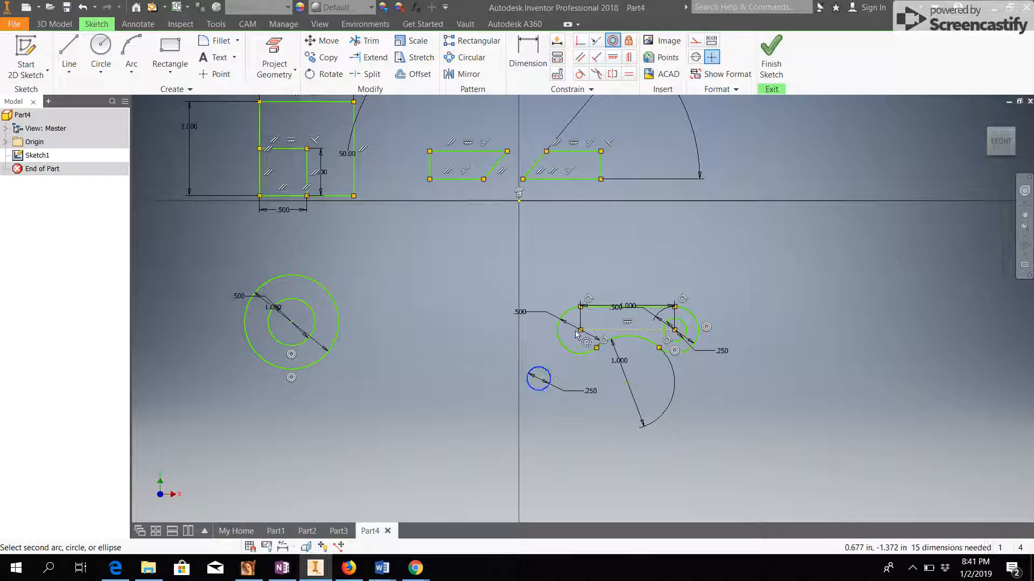
pyautogui.click(561, 345)
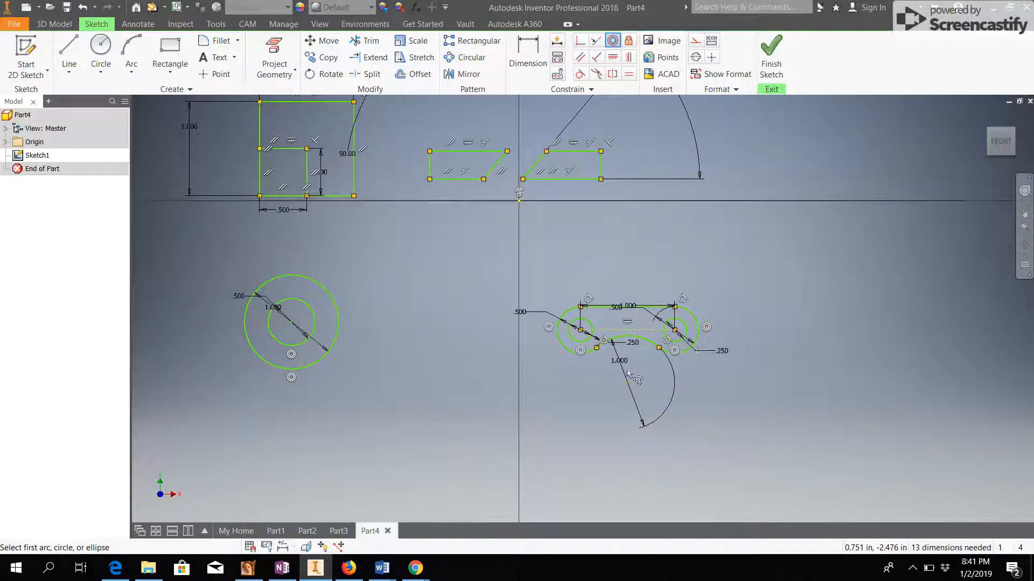
pyautogui.scroll(3, 627, 371)
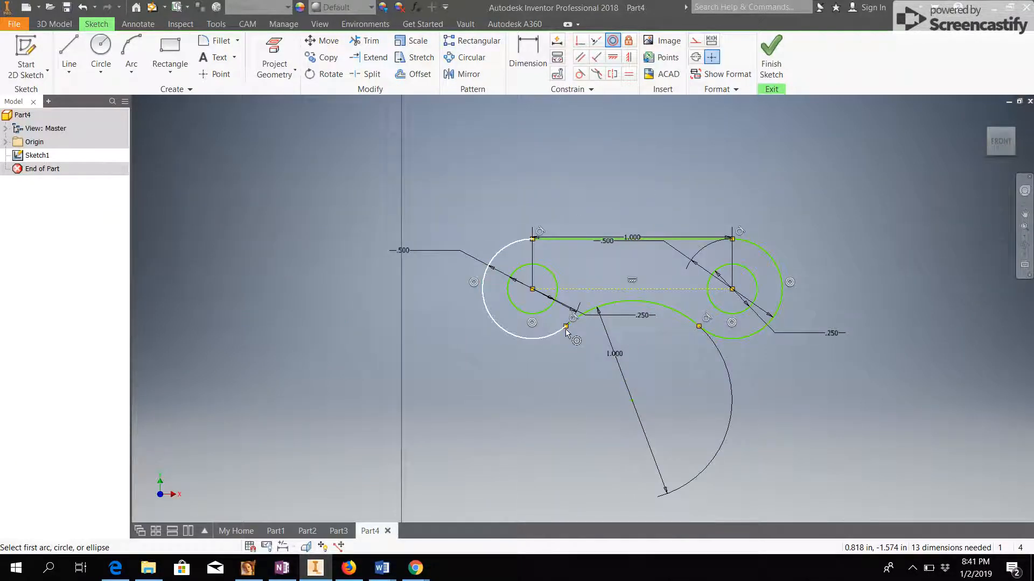